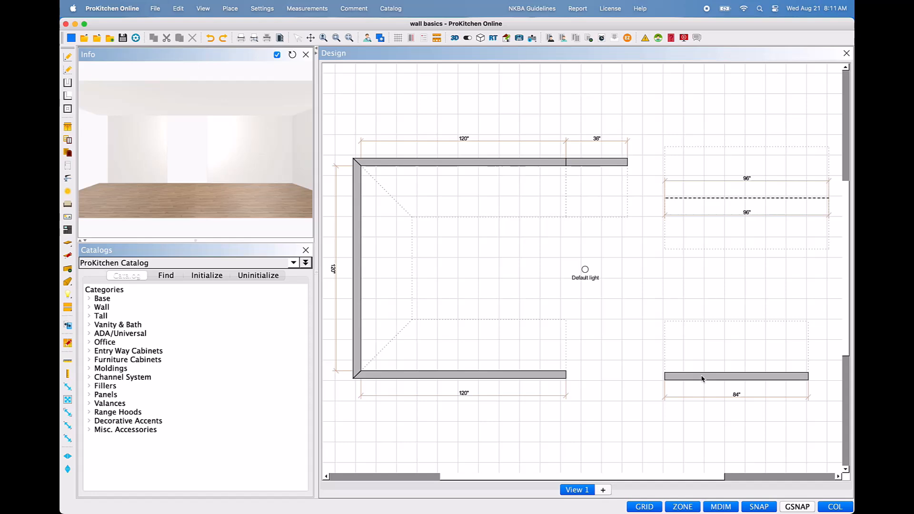
Rotate the freestanding 84-inch wall about its left end to an angle of 270 degrees
right_click(702, 379)
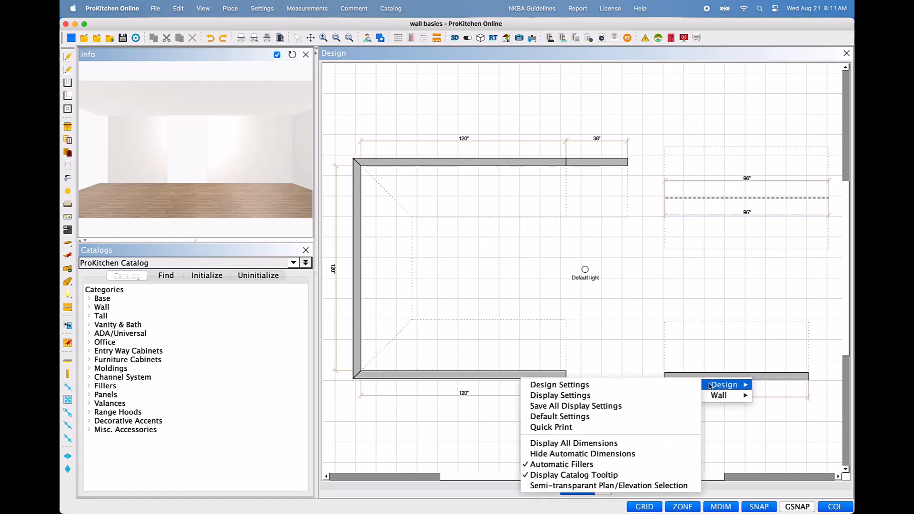
mouse_move(715, 399)
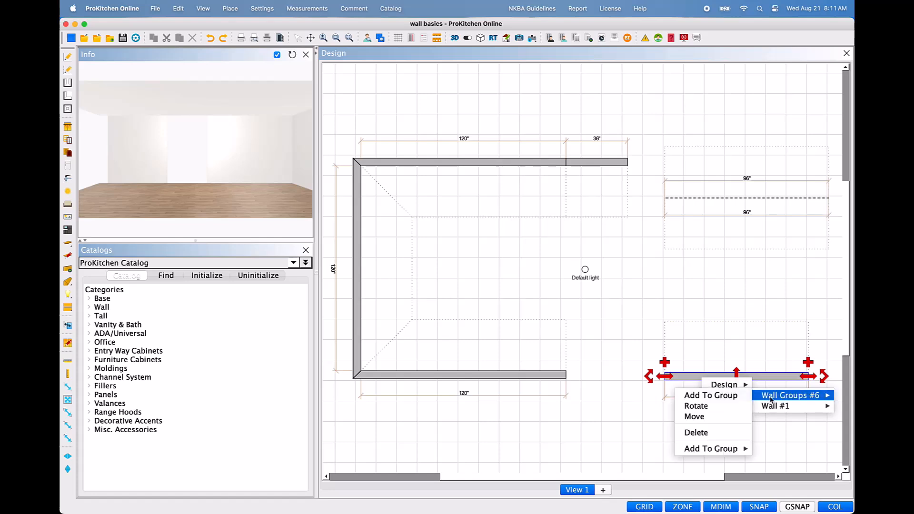
mouse_move(772, 408)
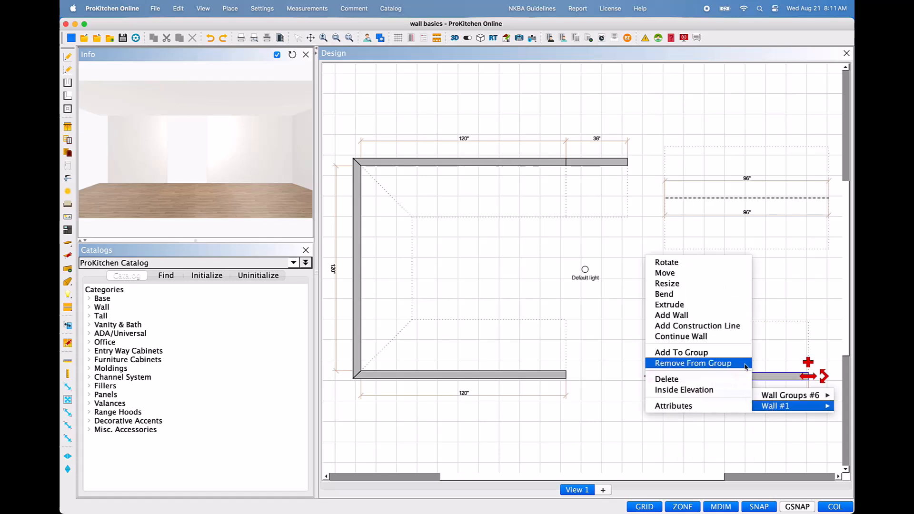
left_click(732, 265)
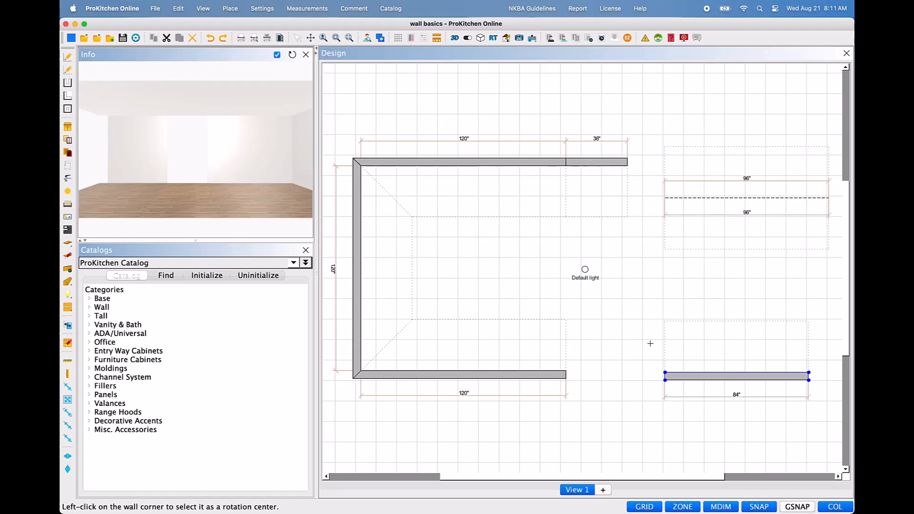
left_click(665, 377)
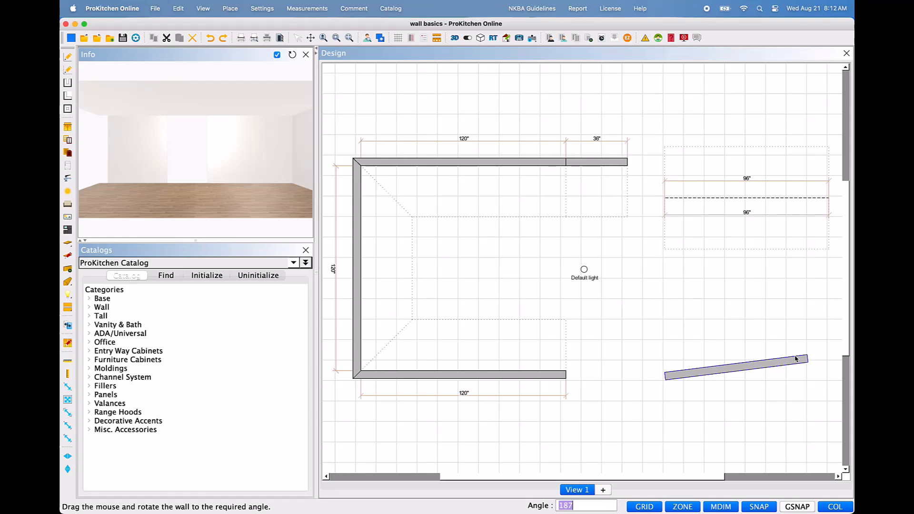
type("270")
key("Return")
right_click(450, 376)
mouse_move(465, 395)
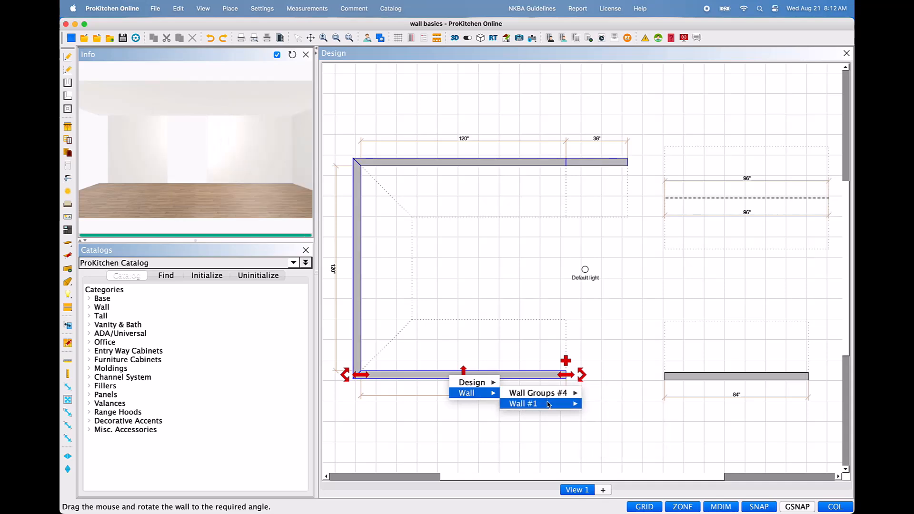
mouse_move(549, 405)
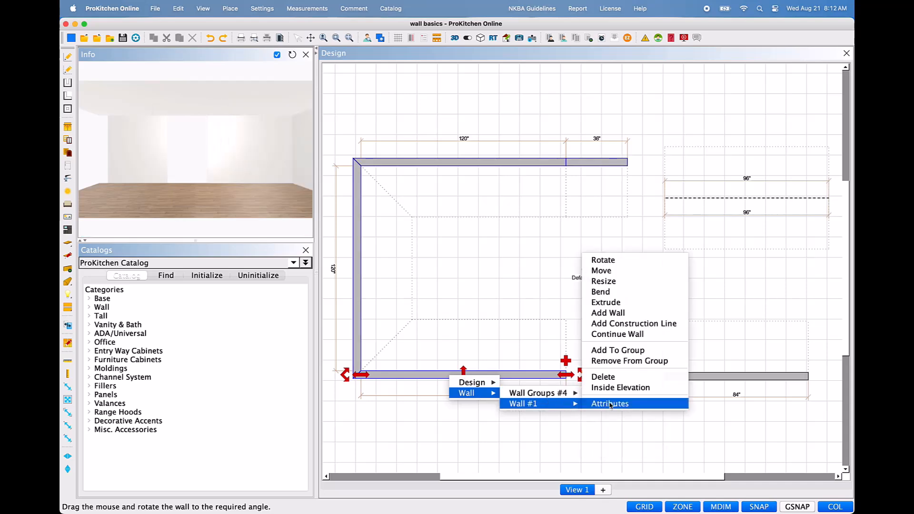
left_click(621, 264)
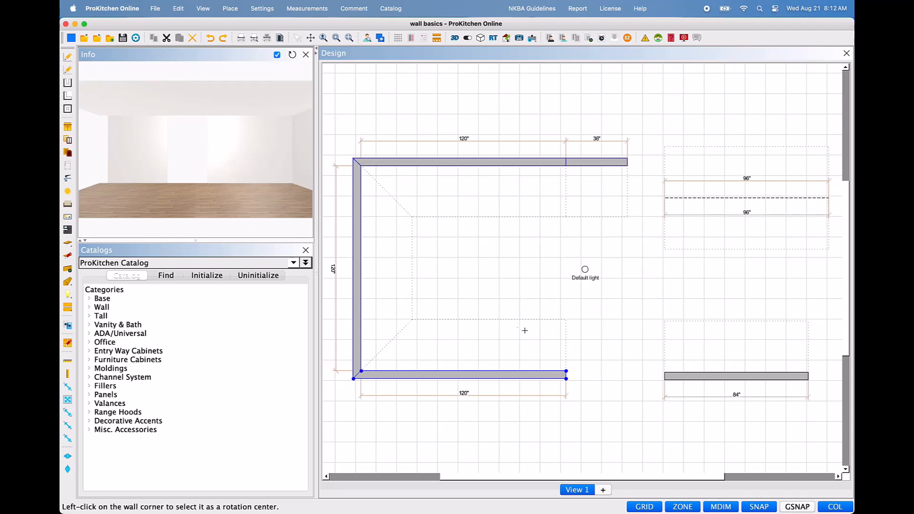
left_click(566, 378)
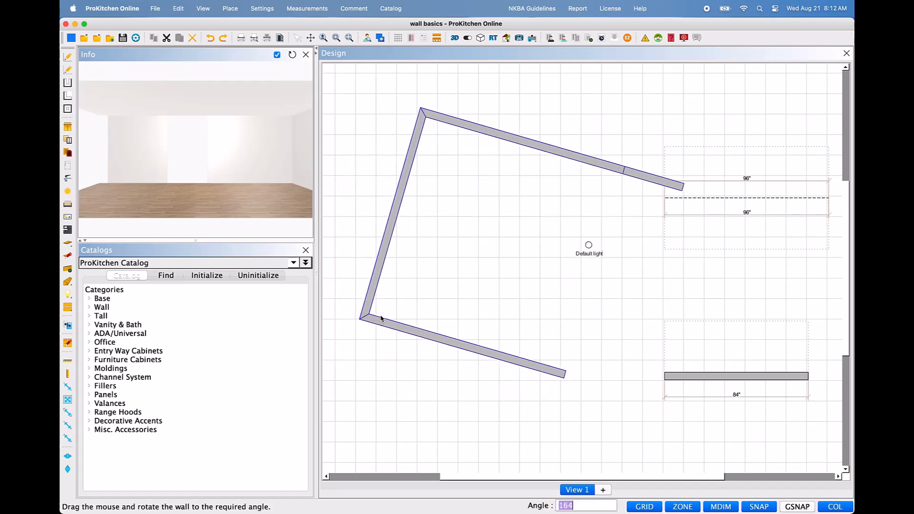
key("Escape")
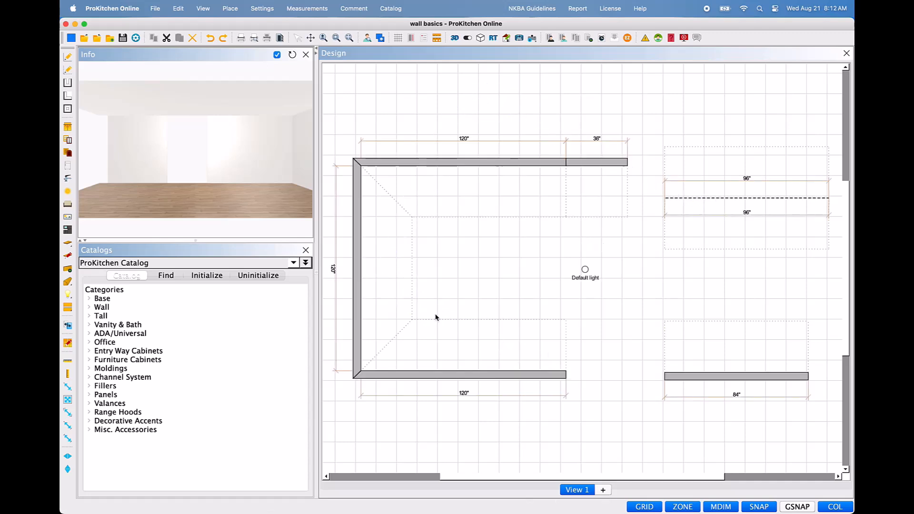
Rotate the lower wall of the connected group about its shared corner with the left wall to 135 degrees
right_click(443, 375)
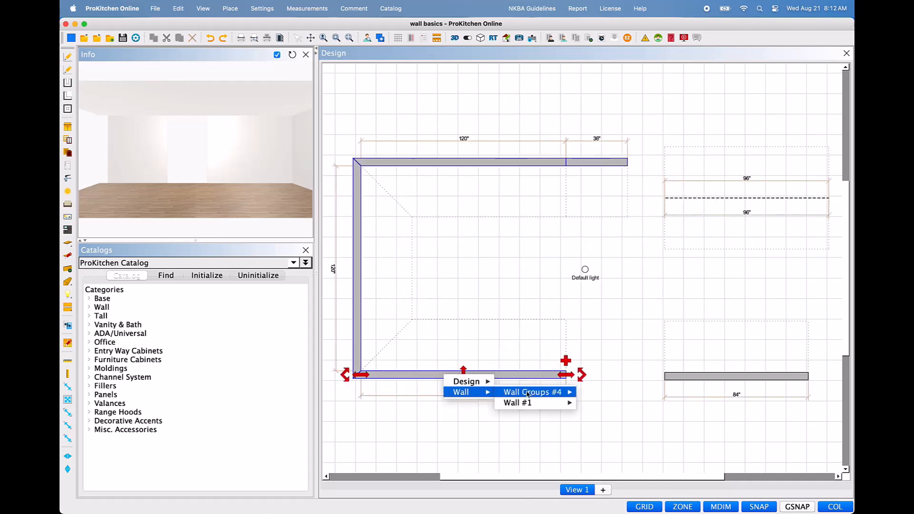
mouse_move(524, 403)
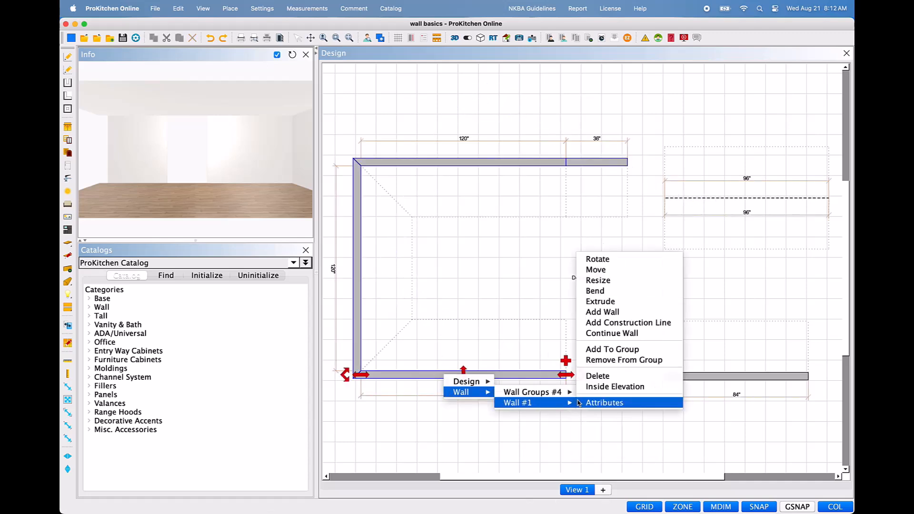
left_click(598, 259)
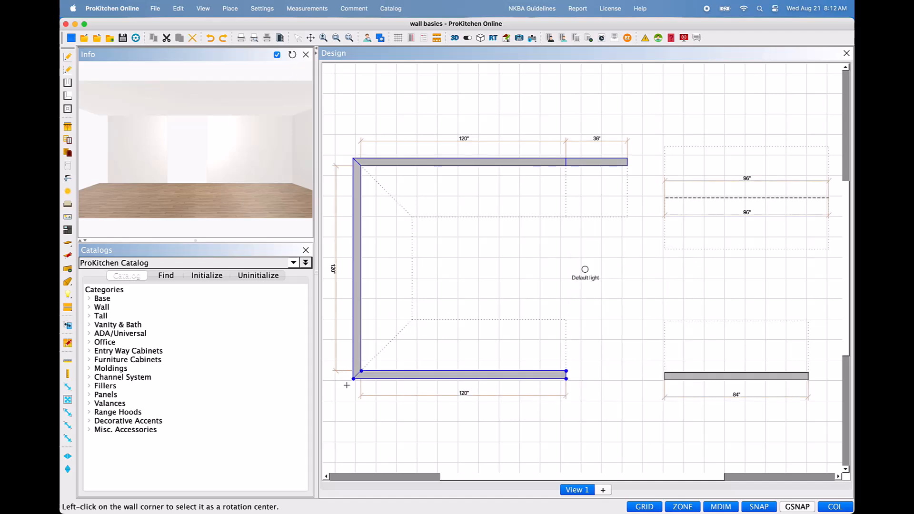
left_click(354, 379)
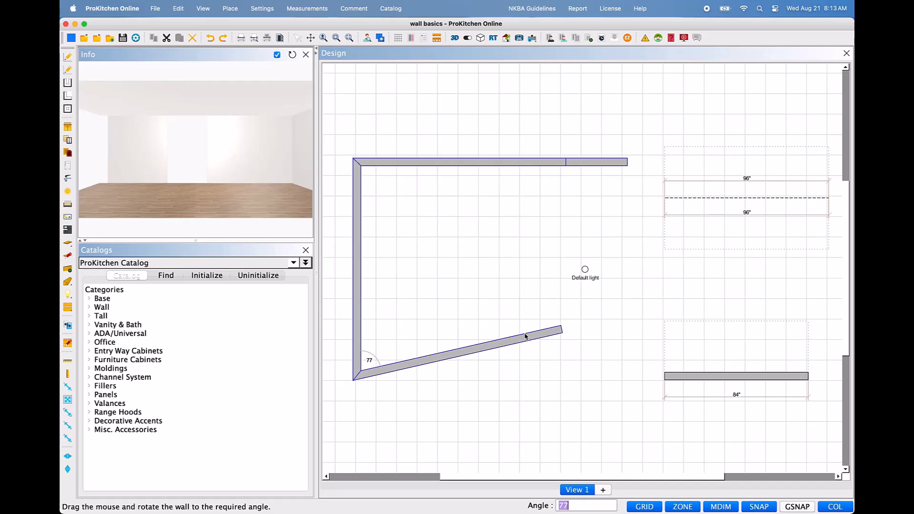
type("135")
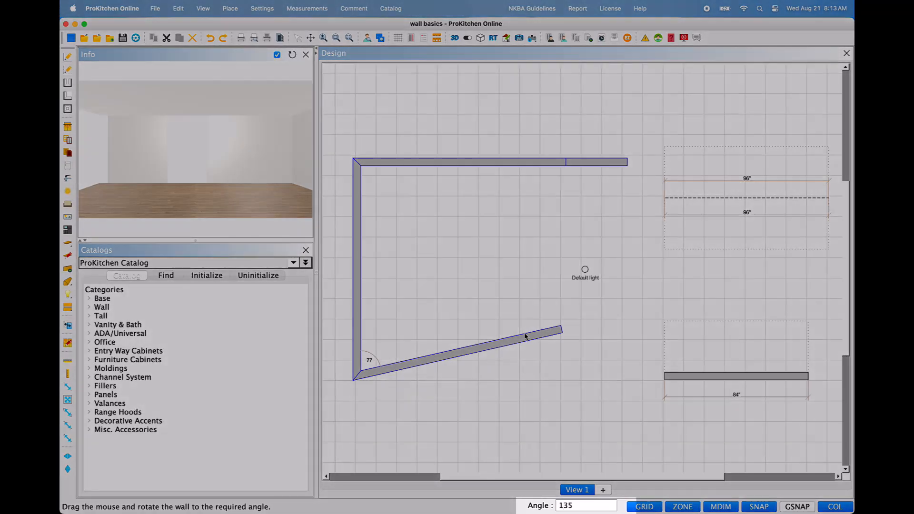
key("Return")
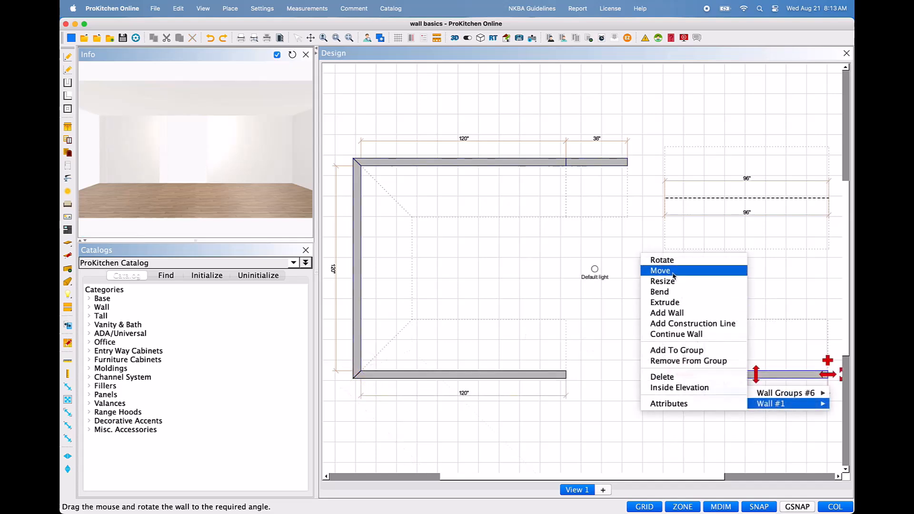
Move the freestanding 84-inch wall slightly upward to about X 7", Y -48", keeping its 180-degree angle
left_click(673, 275)
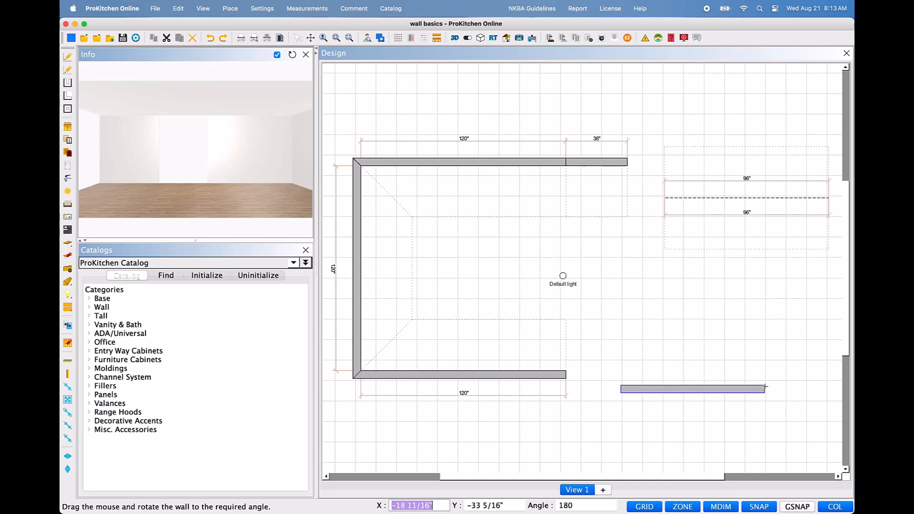
left_click(808, 360)
Try the Move command on the left wall of the connected group
right_click(357, 274)
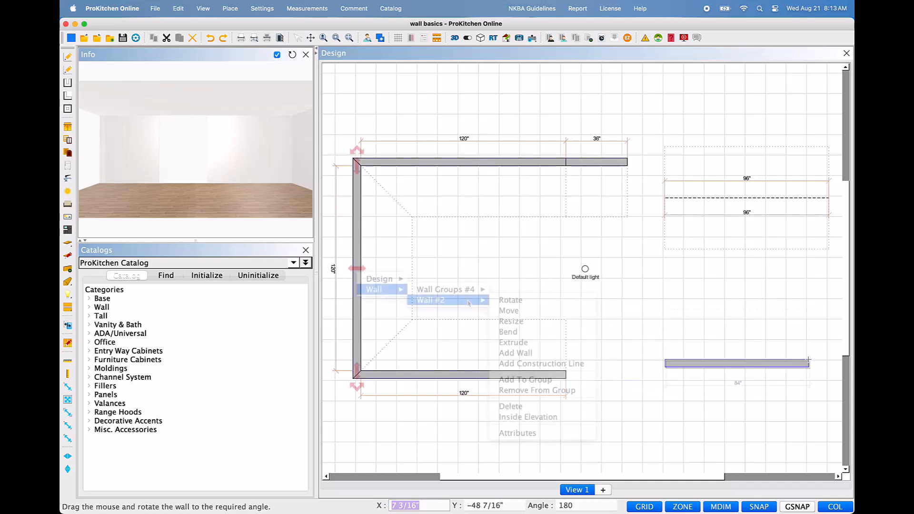
left_click(519, 311)
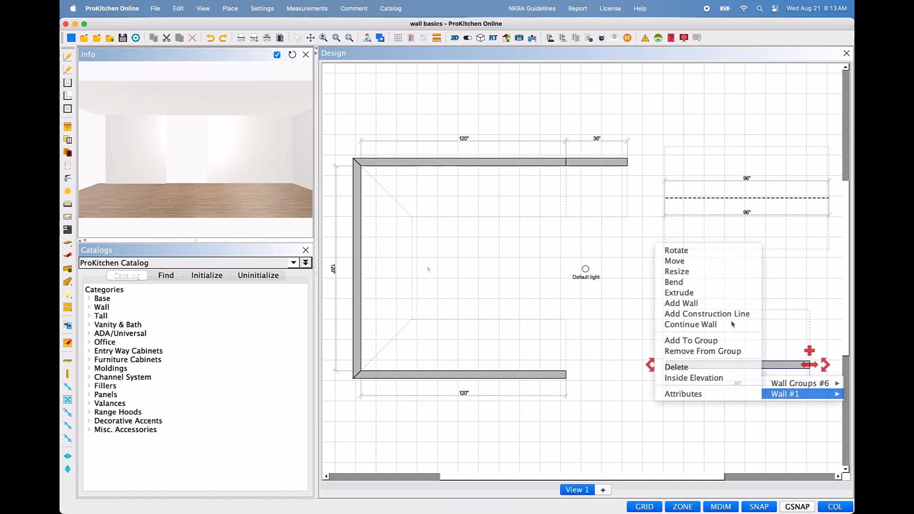
Resize the freestanding wall from its left end, setting its length to 84 inches
left_click(702, 276)
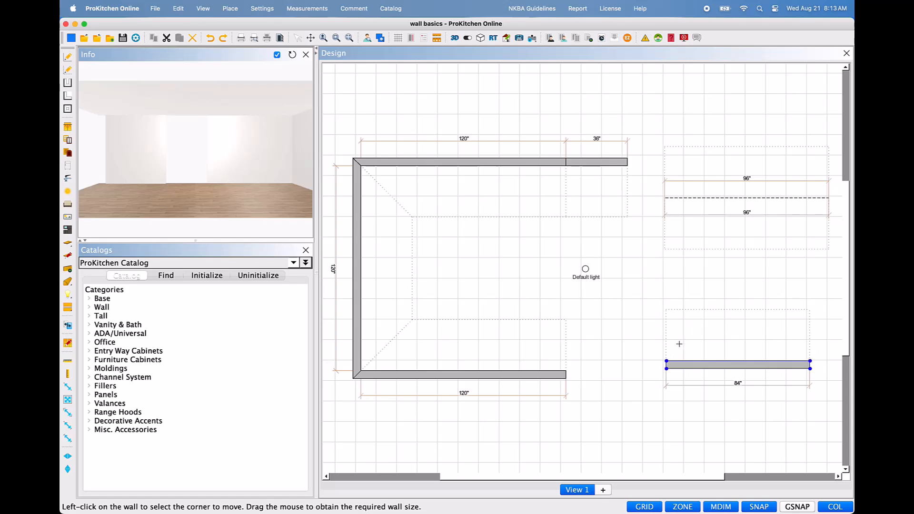
left_click(667, 363)
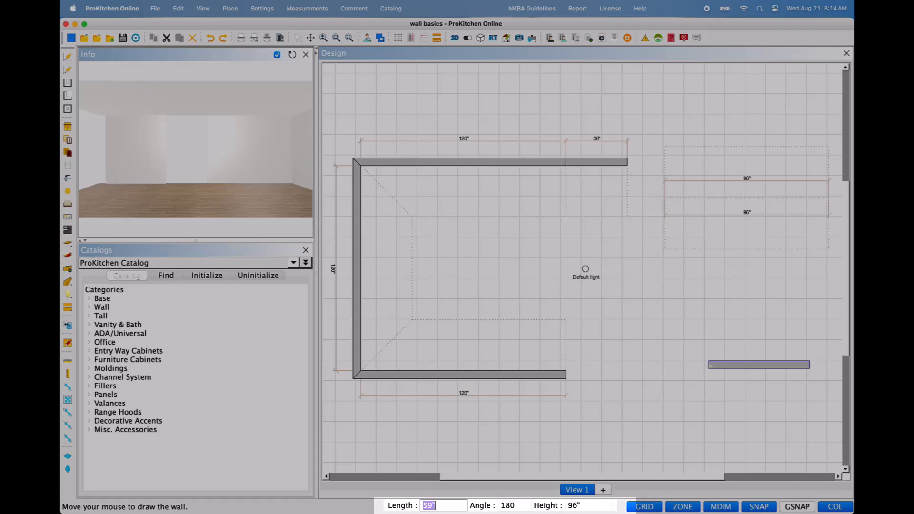
type("84")
key("Return")
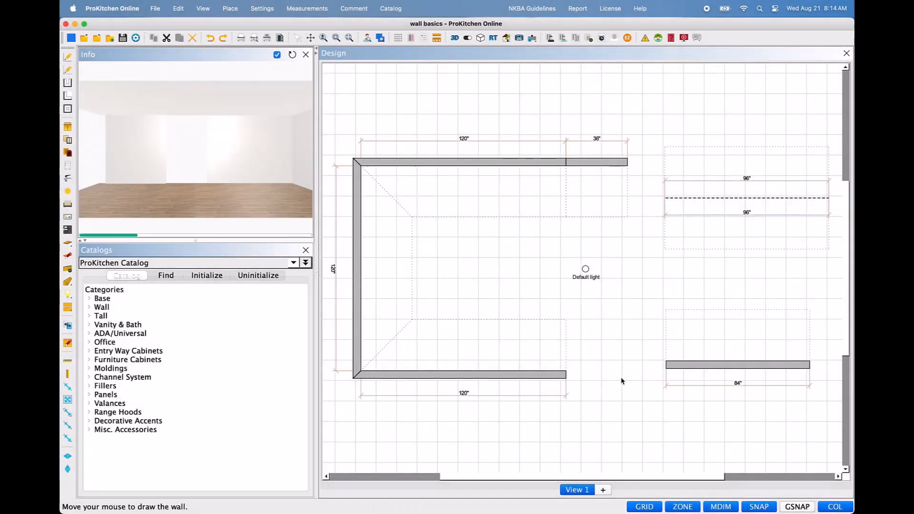
Try resizing the left wall of the connected group from its upper corner, placing the corner at a 120-inch length
right_click(357, 304)
mouse_move(373, 319)
mouse_move(430, 330)
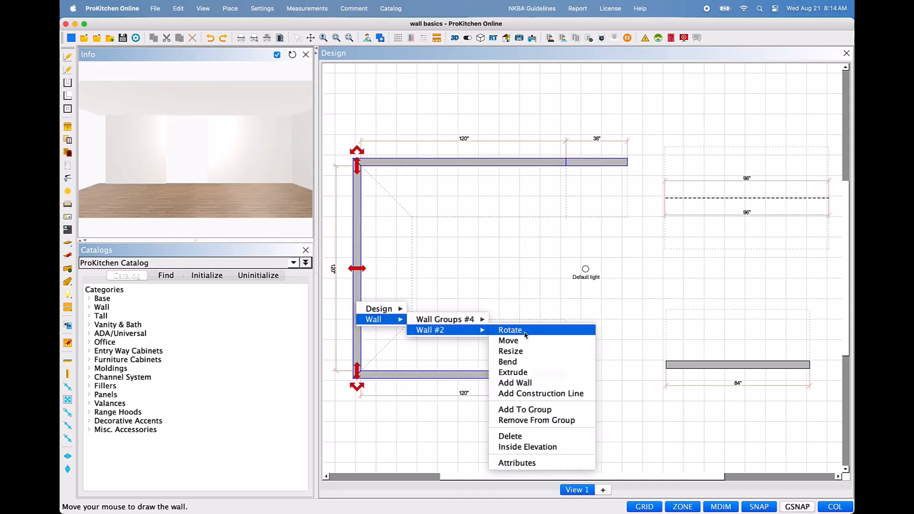
left_click(522, 351)
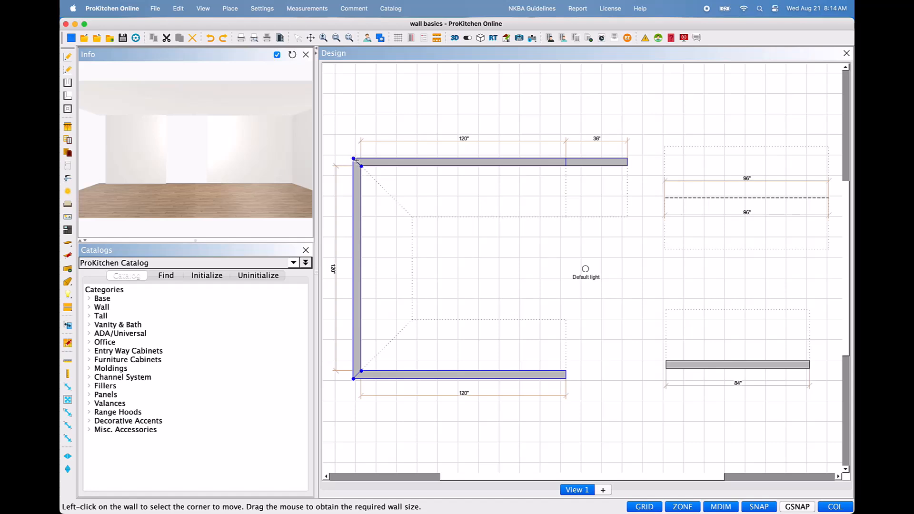
left_click(360, 167)
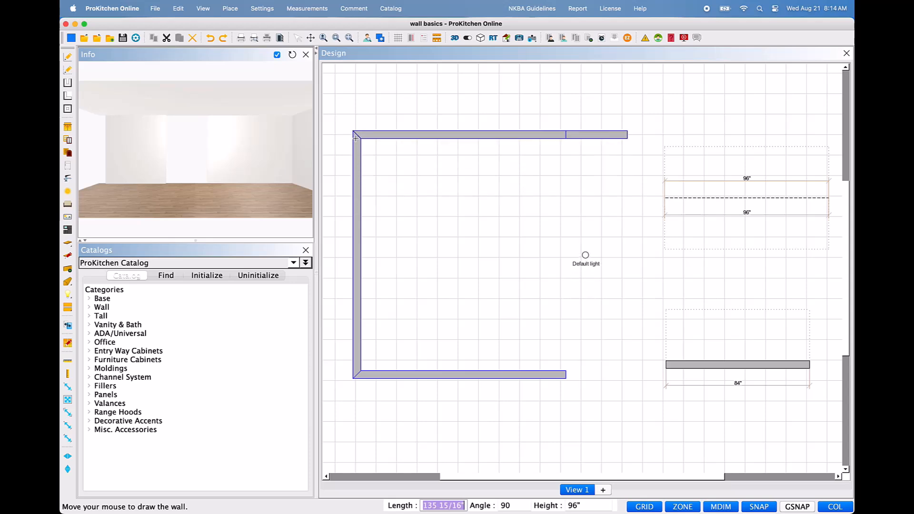
left_click(358, 161)
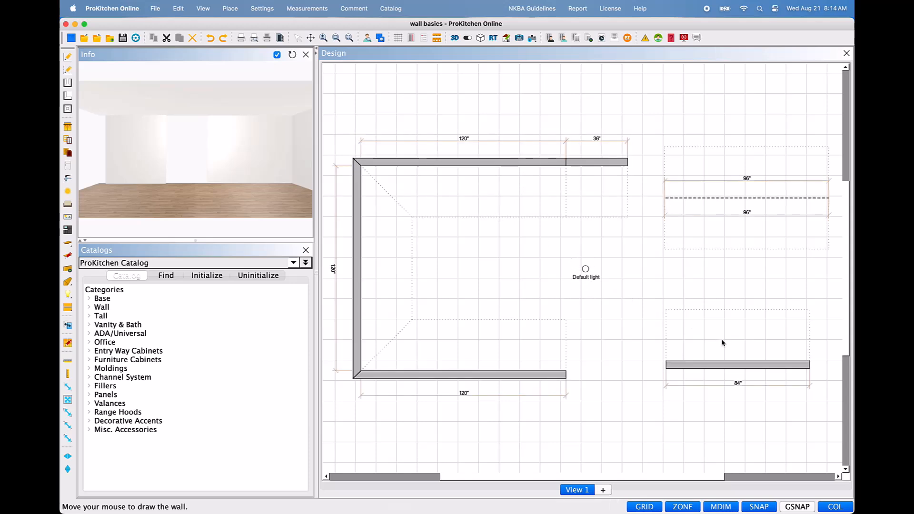
Try to bend the freestanding 84-inch wall by pulling its middle downward and adjusting the curve along the wall
right_click(724, 365)
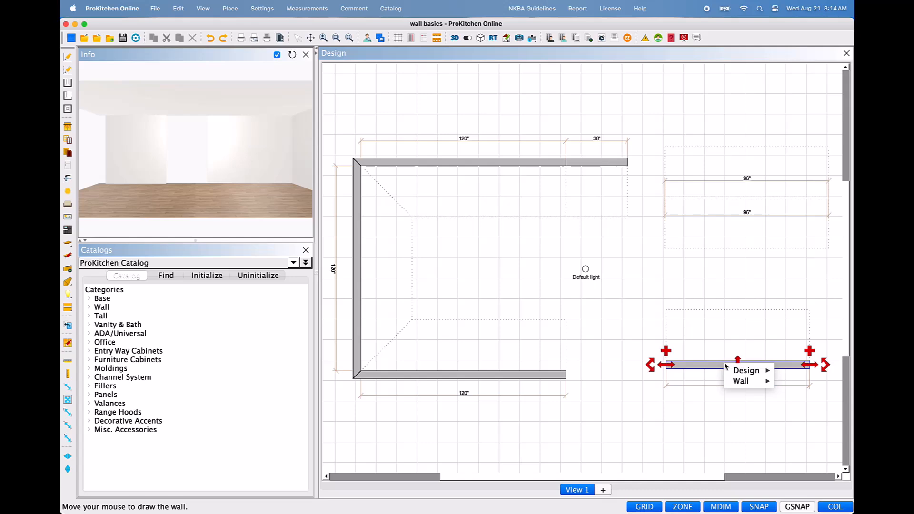
mouse_move(743, 384)
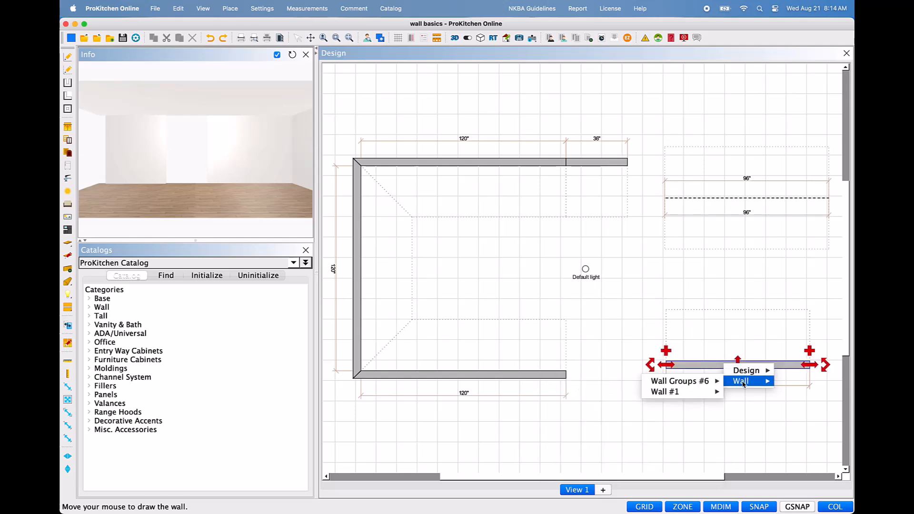
mouse_move(681, 391)
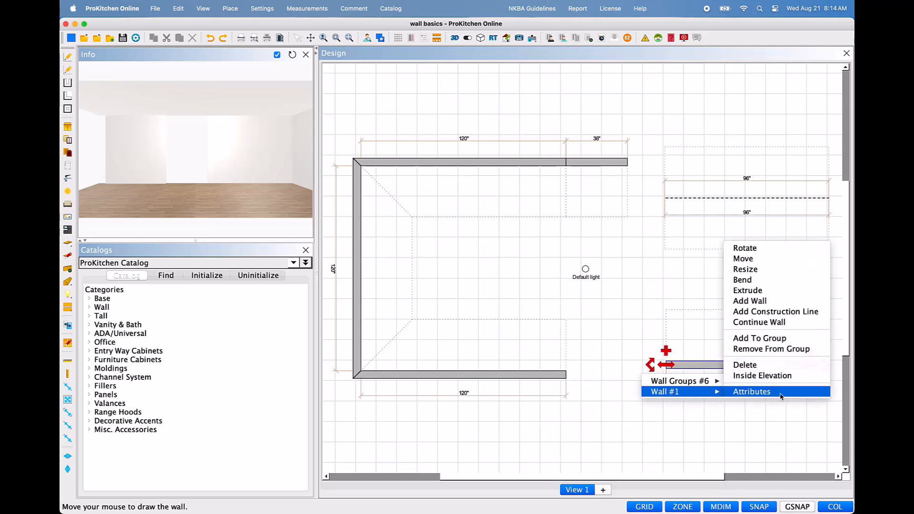
left_click(779, 291)
left_click_drag(739, 364, 732, 412)
right_click(732, 431)
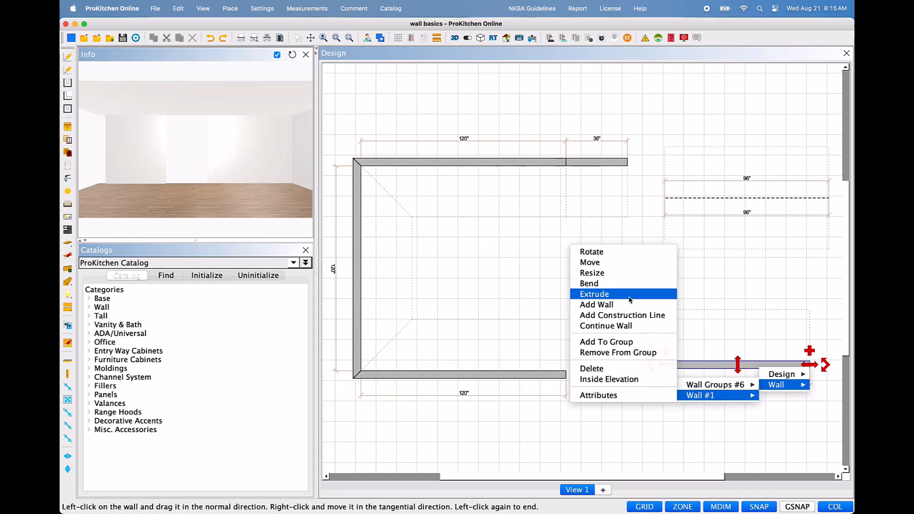
Try to extrude the freestanding 84-inch wall, starting at a right offset of 35 inches, 36 inches wide and 36 inches deep
left_click(629, 300)
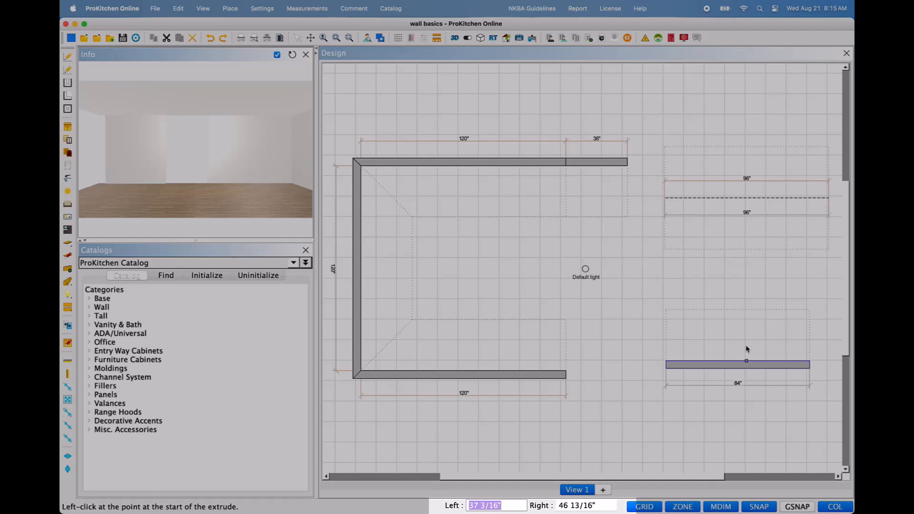
key("Tab")
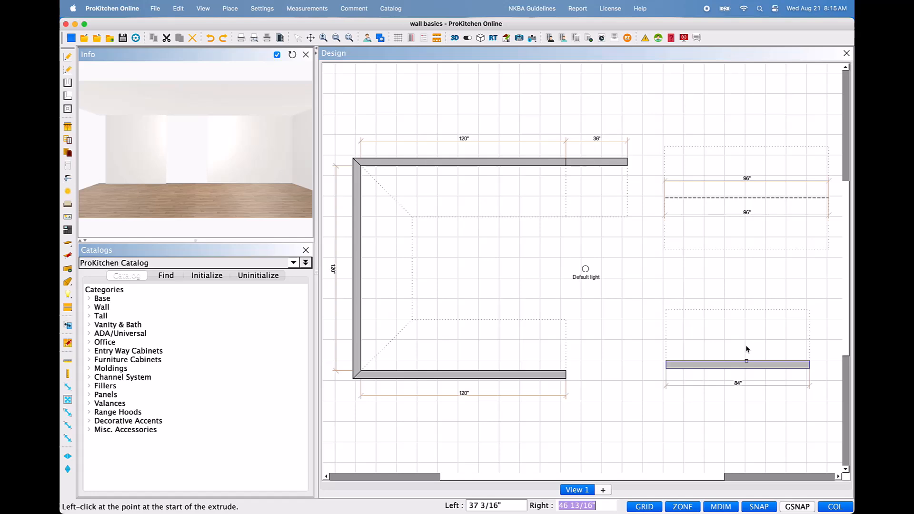
type("35")
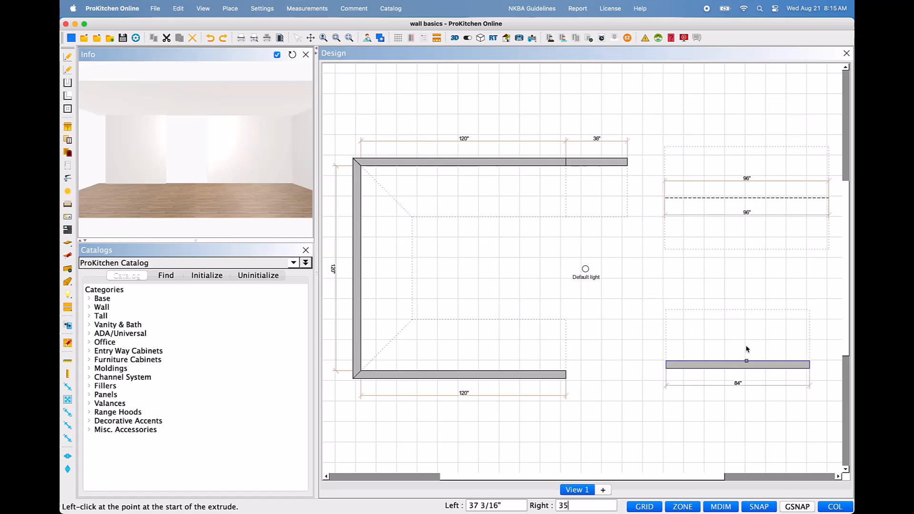
key("Return")
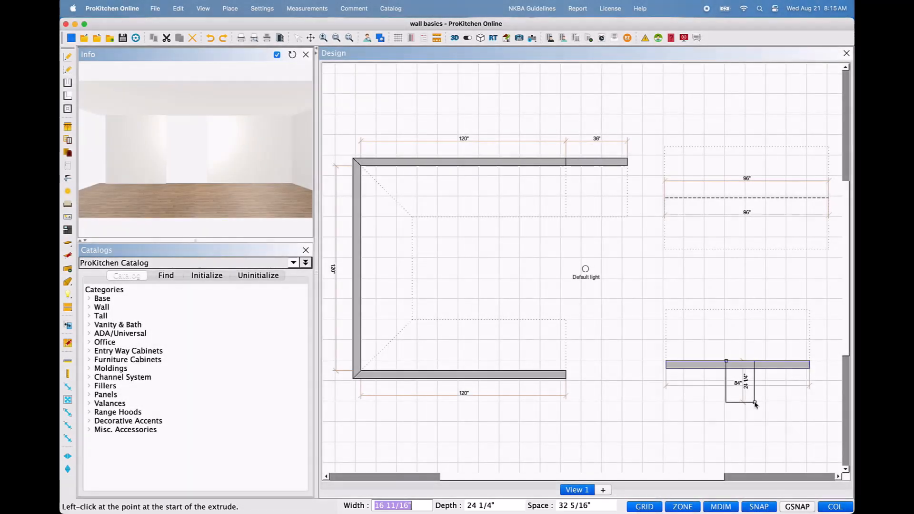
type("36")
key("Tab")
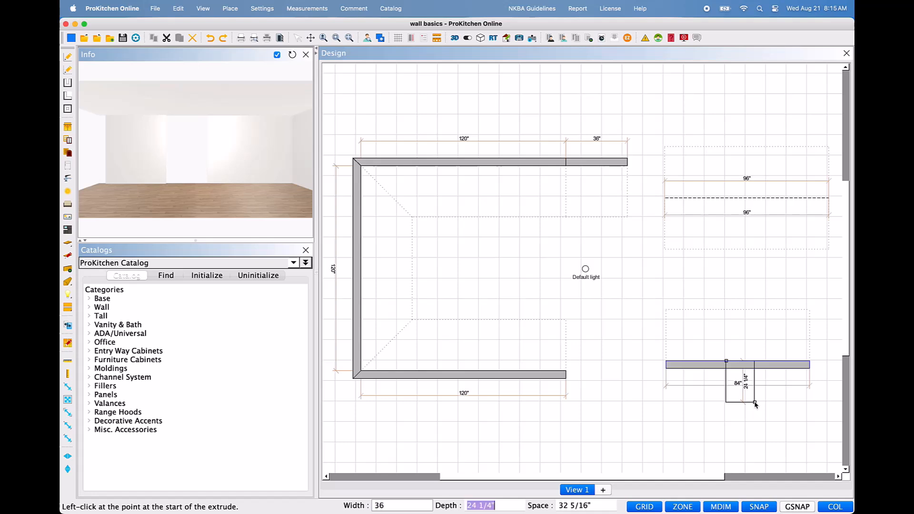
type("36")
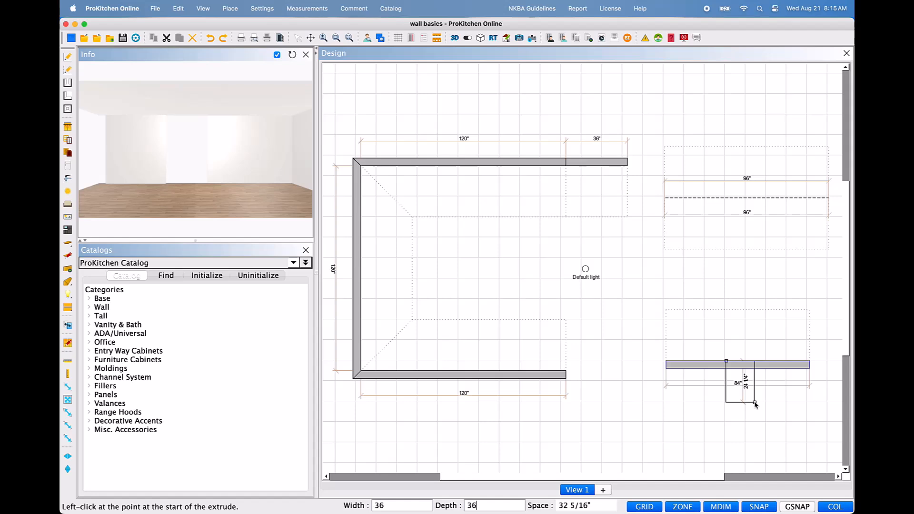
key("Return")
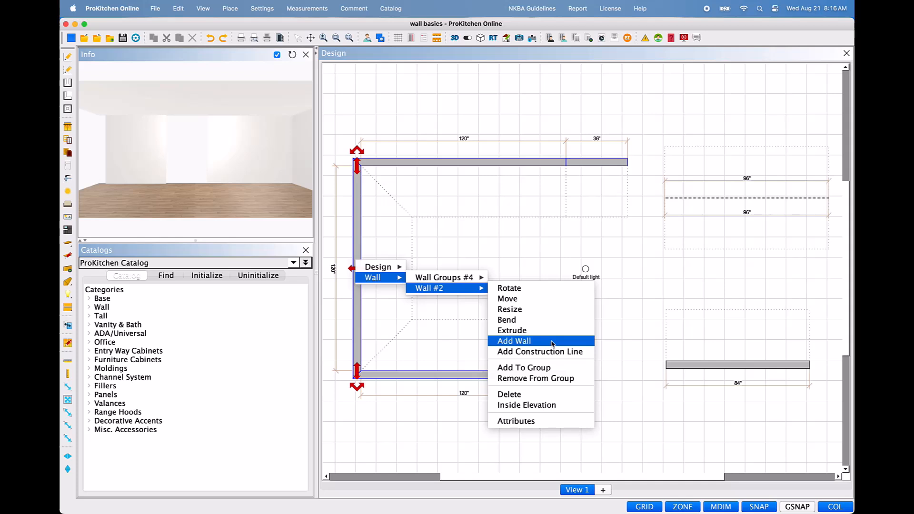
Add a 75-inch wall perpendicular to the left wall of the connected group, starting at a left offset of 60 inches
left_click(552, 342)
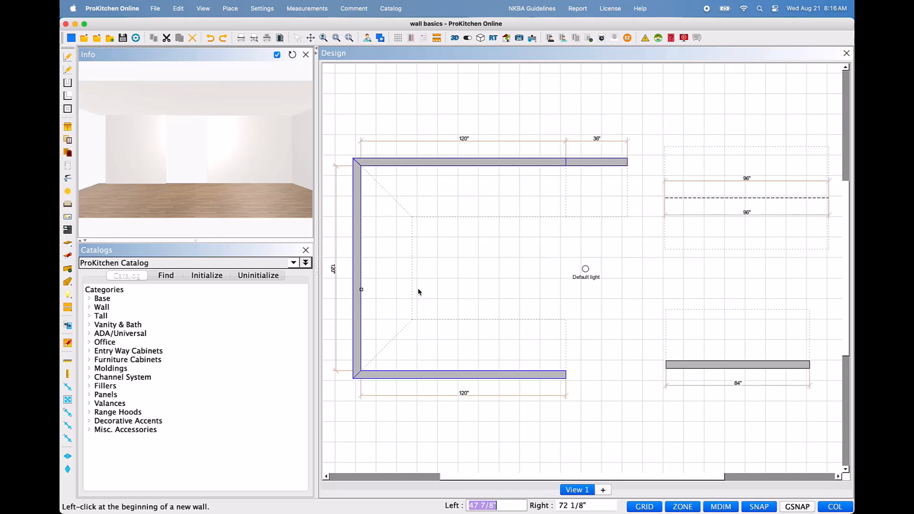
type("60")
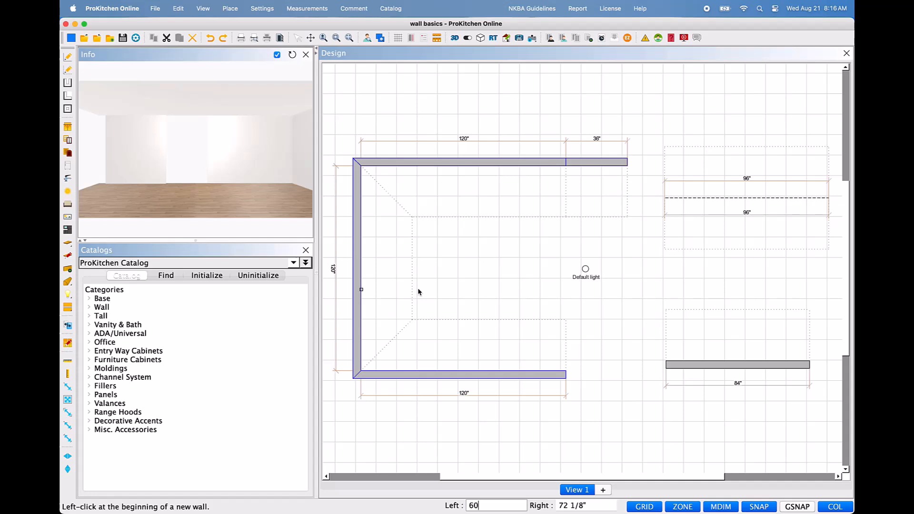
key("Return")
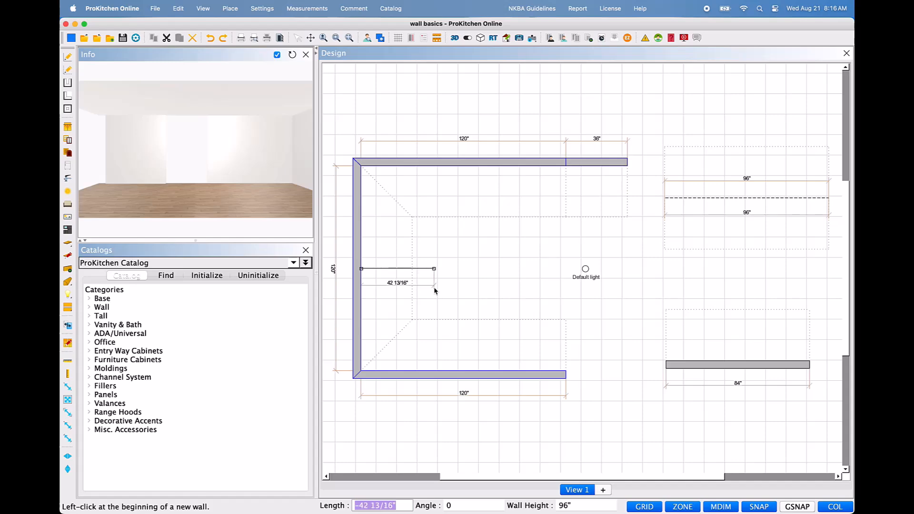
type("75")
key("Tab")
key("Tab")
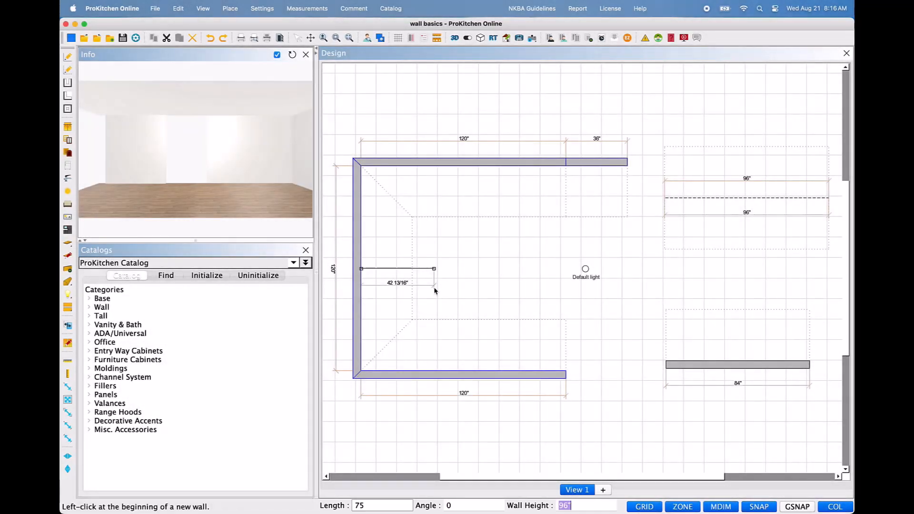
key("Return")
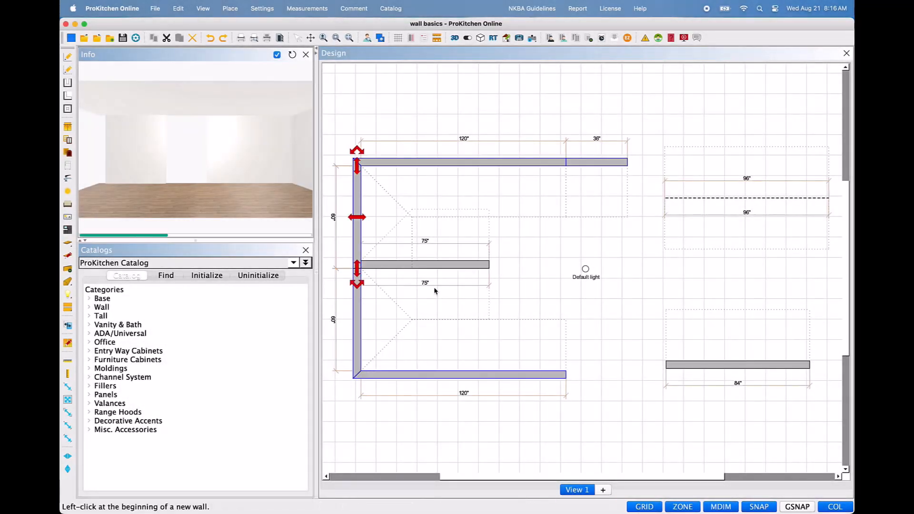
Add a 36-inch construction line at 90 degrees to the freestanding 84-inch wall, starting at a left offset of 40 inches
right_click(653, 373)
mouse_move(691, 392)
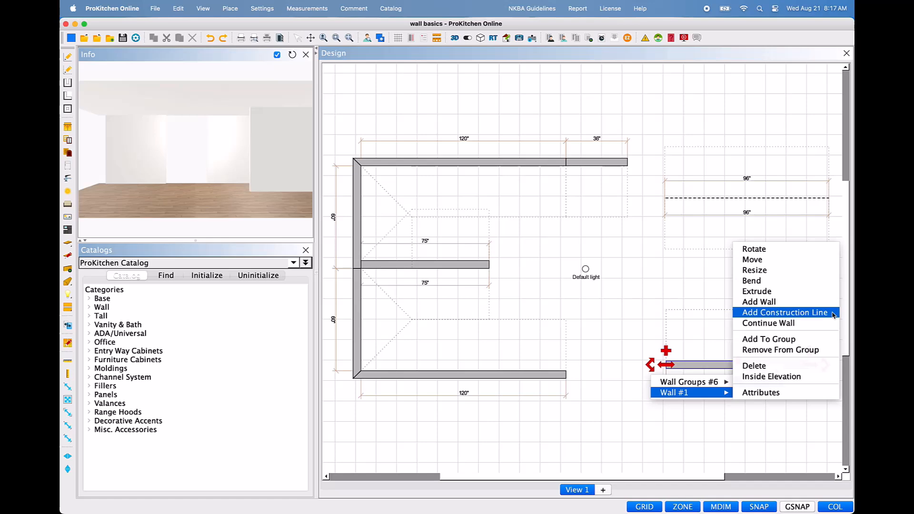
left_click(809, 312)
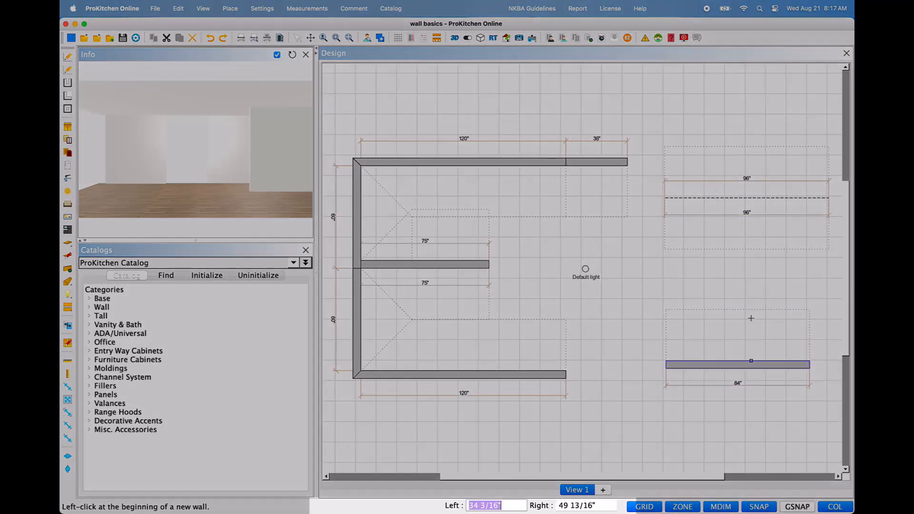
type("40")
key("Return")
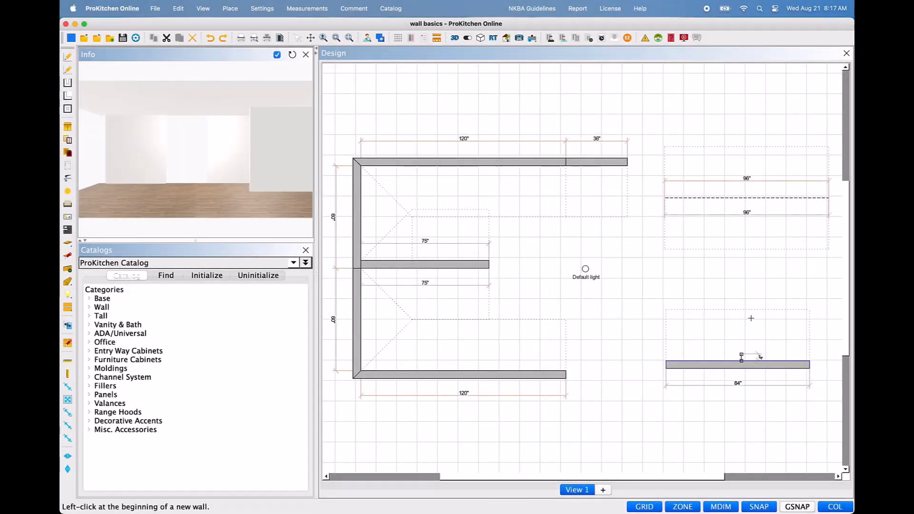
left_click(761, 357)
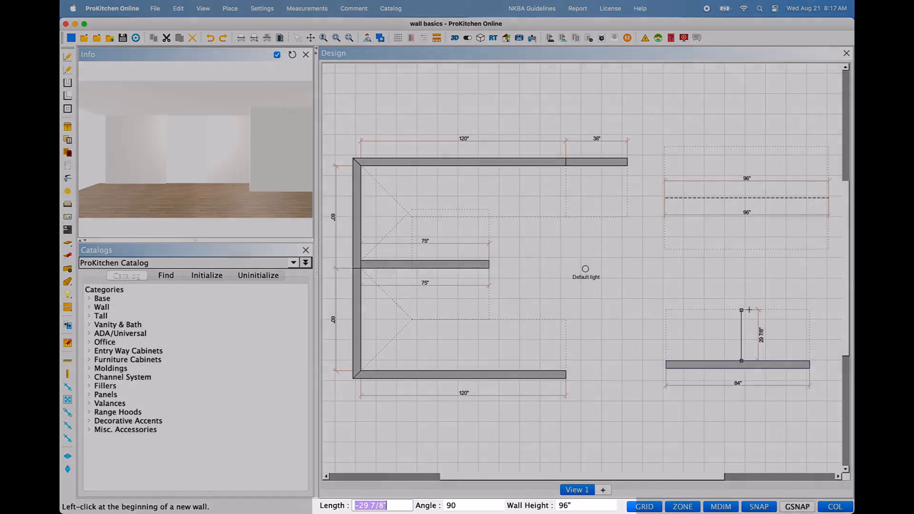
type("36")
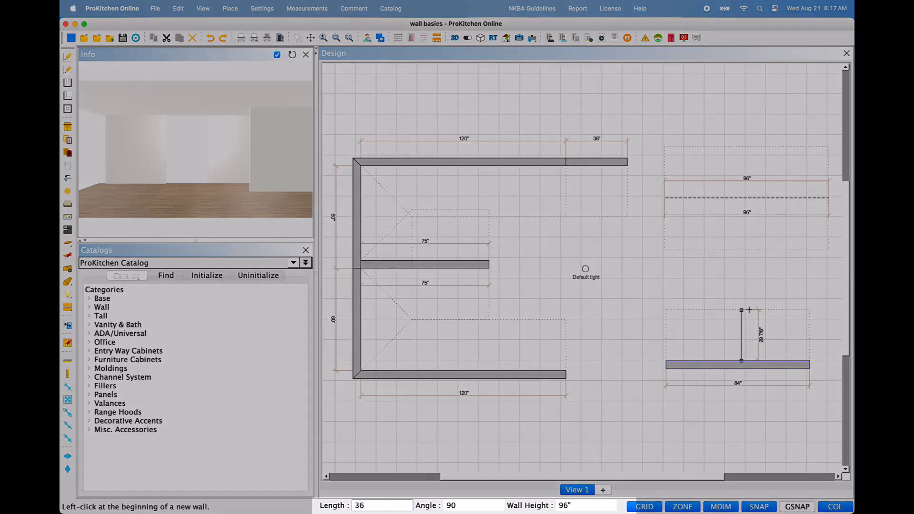
key("Tab")
key("Return")
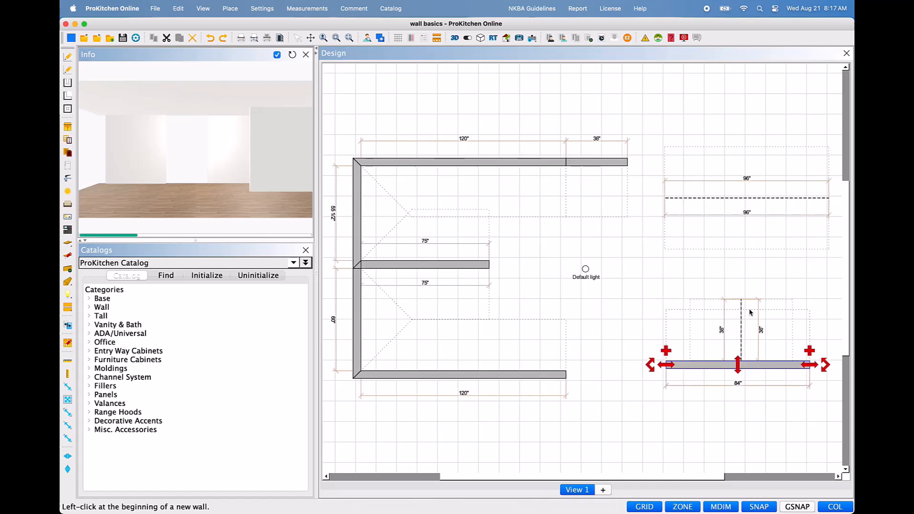
Try to continue the freestanding 84-inch wall from its left end with a 36-inch segment at 90 degrees
scroll(750, 312, "up", 2)
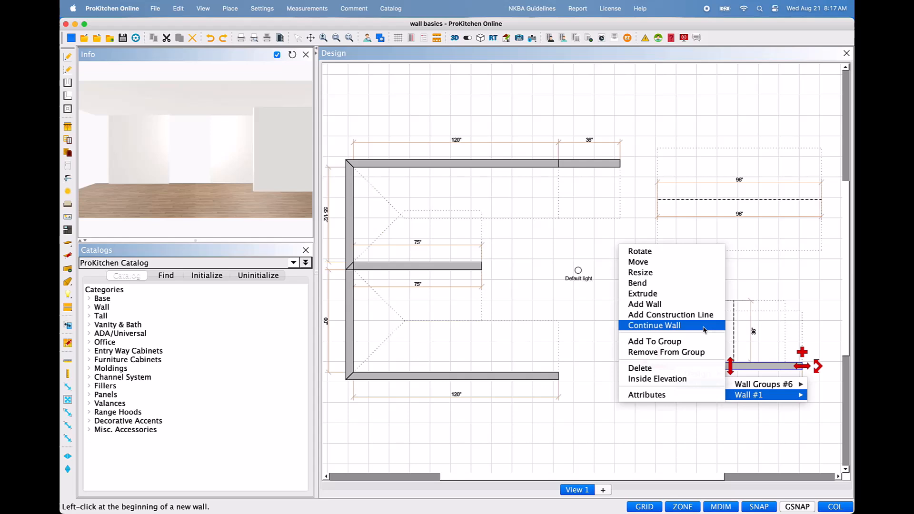
left_click(703, 327)
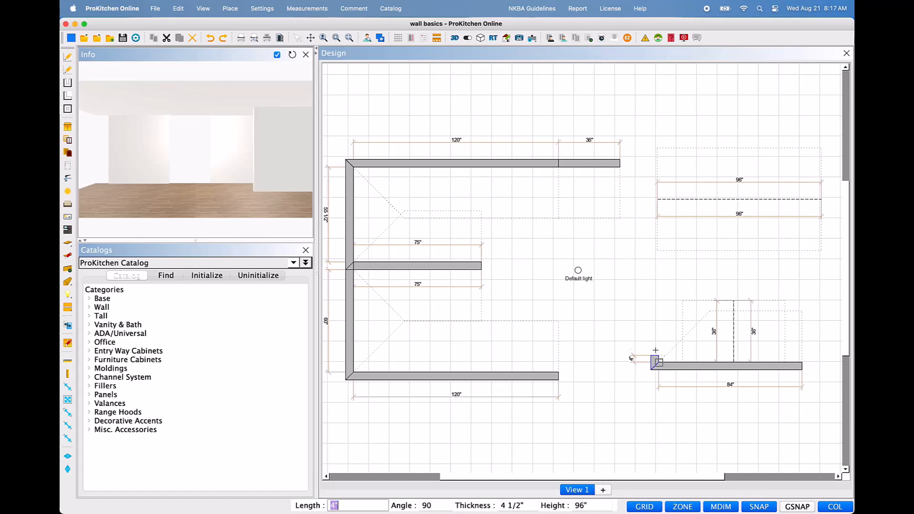
type("36")
key("Tab")
key("Tab")
key("Tab")
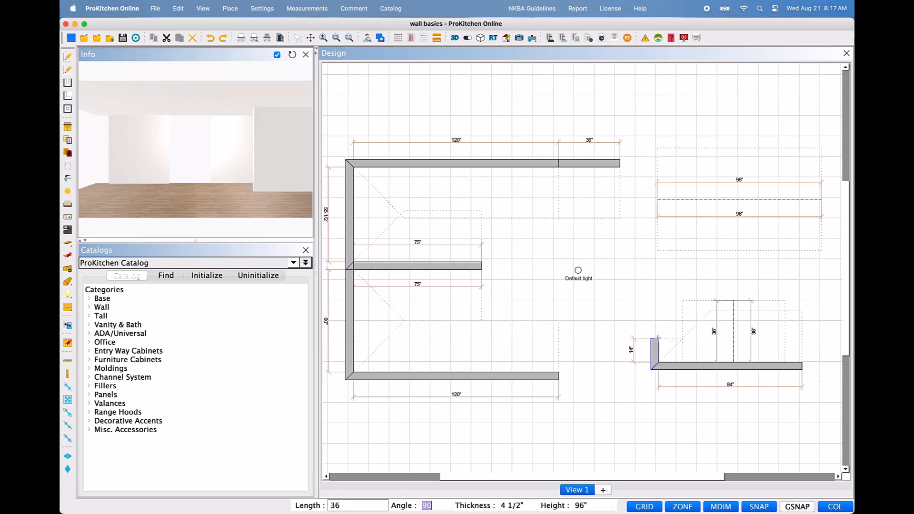
right_click(657, 338)
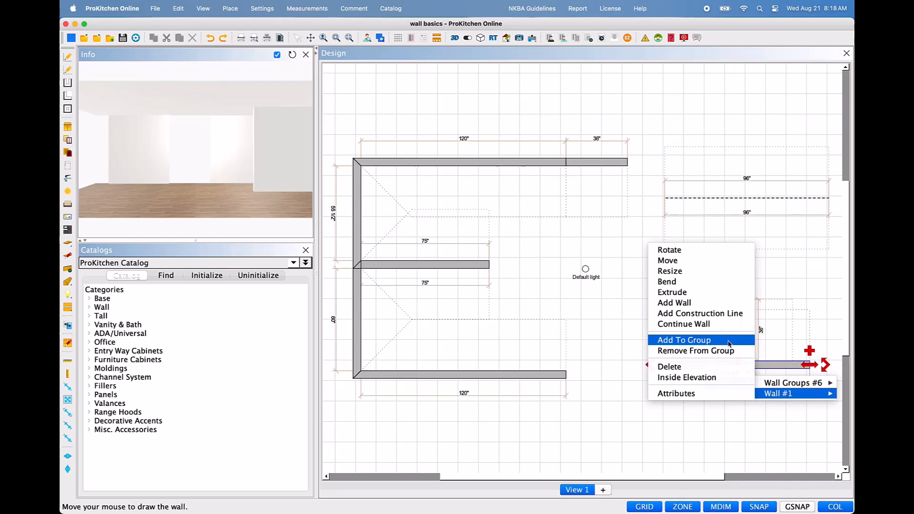
Add the freestanding 84-inch wall to the connected wall group and try the Move command on the whole group
left_click(728, 341)
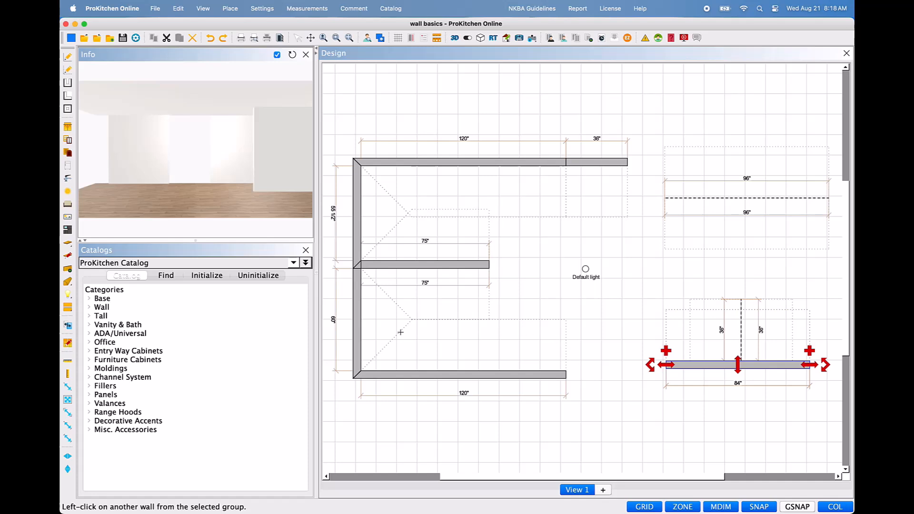
left_click(481, 375)
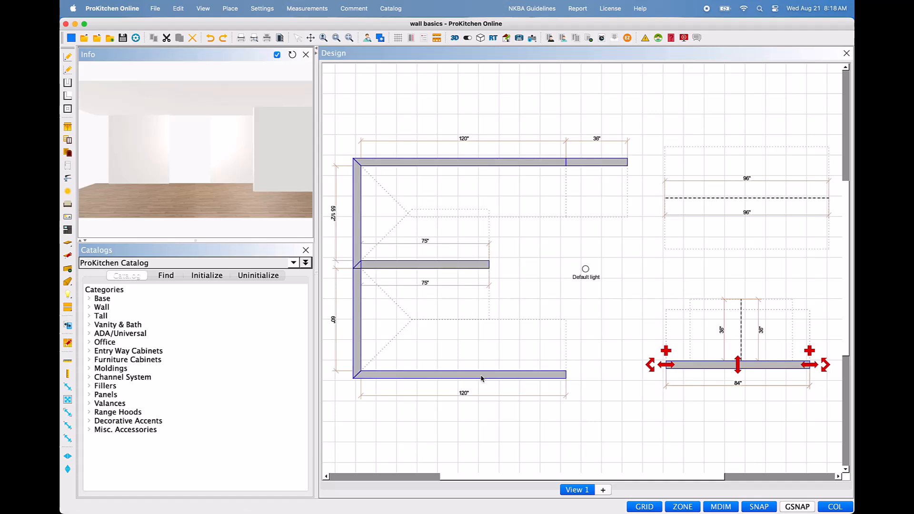
right_click(481, 378)
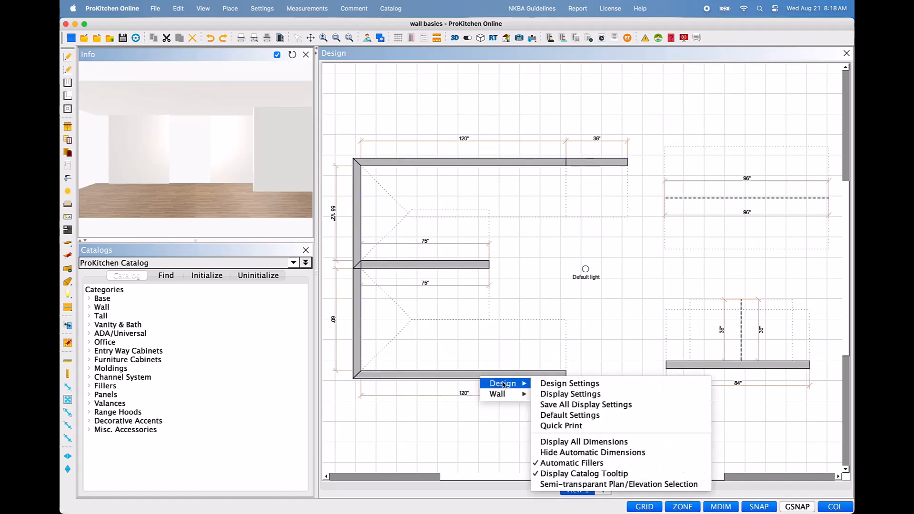
mouse_move(500, 394)
mouse_move(566, 396)
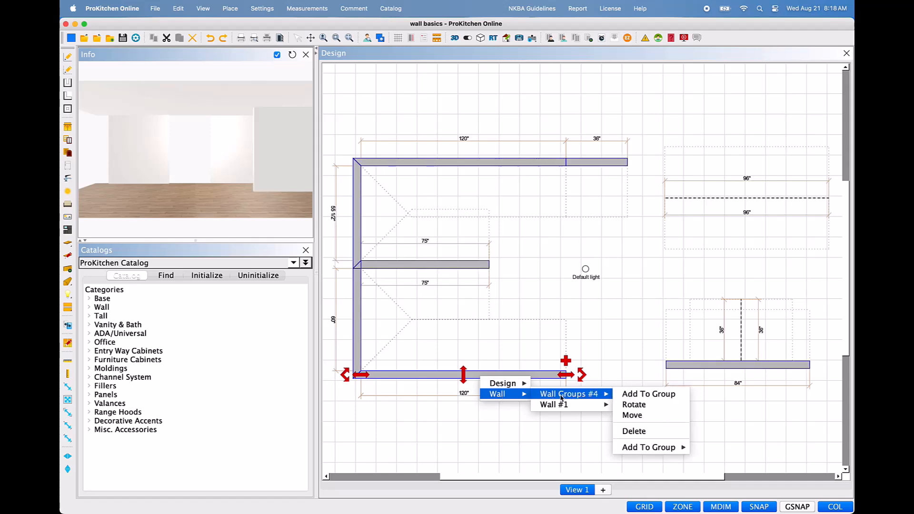
left_click(656, 418)
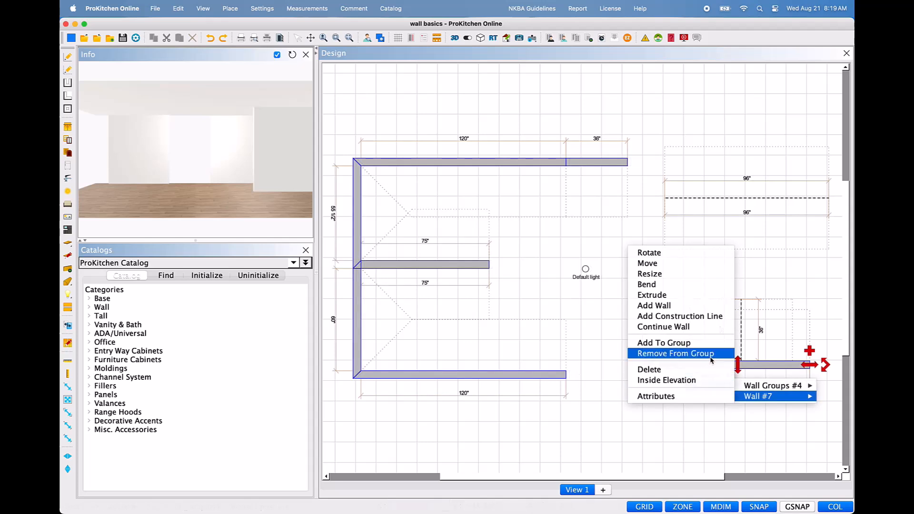
Remove the 84-inch wall from the group and move it against the right end of the lower 120-inch wall
left_click(711, 360)
left_click_drag(791, 365, 815, 365)
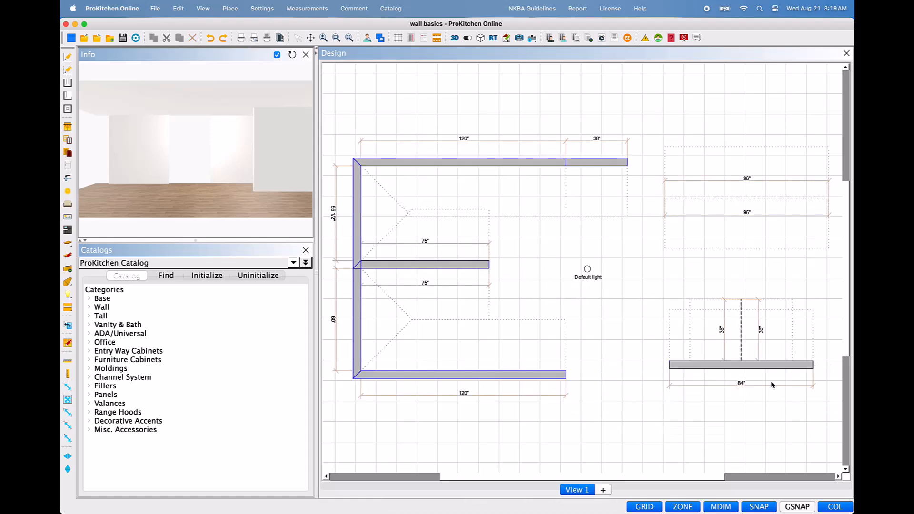
left_click(737, 370)
left_click_drag(737, 370, 713, 372)
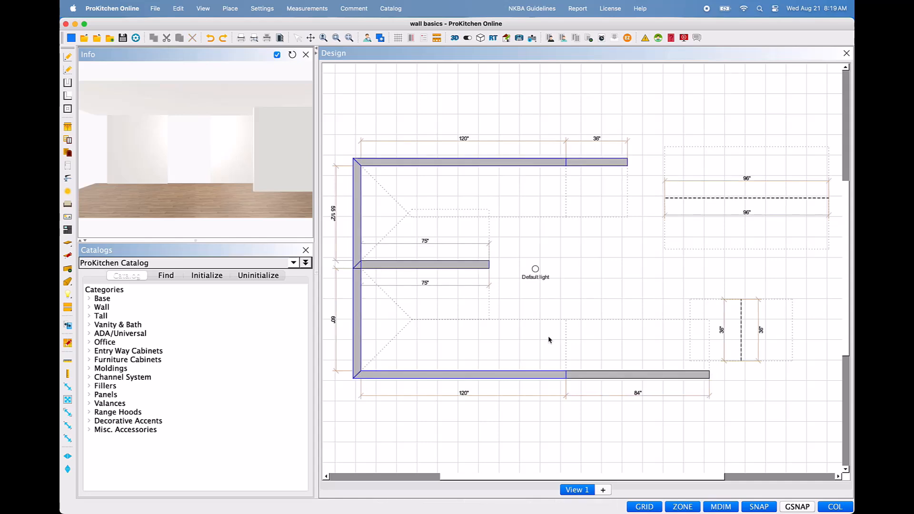
Add the repositioned 84-inch wall to the group of the adjoining lower 120-inch wall
right_click(602, 380)
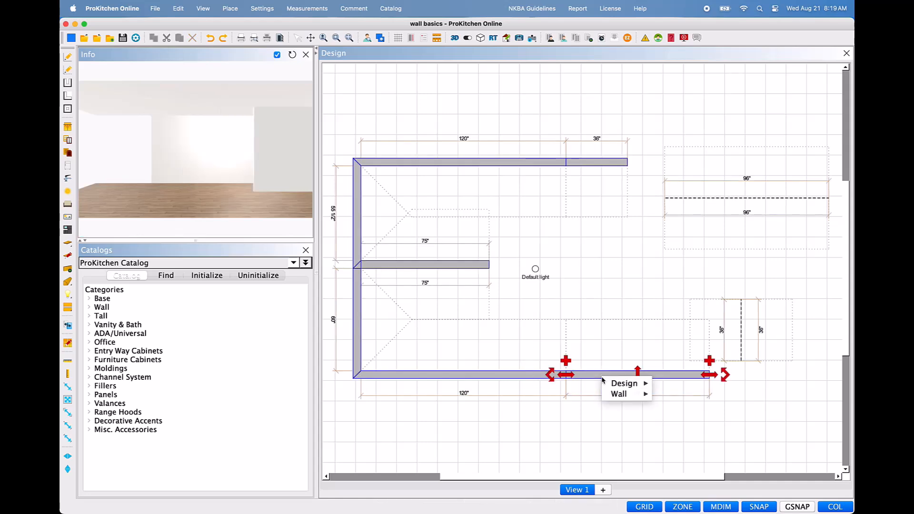
mouse_move(619, 394)
mouse_move(681, 404)
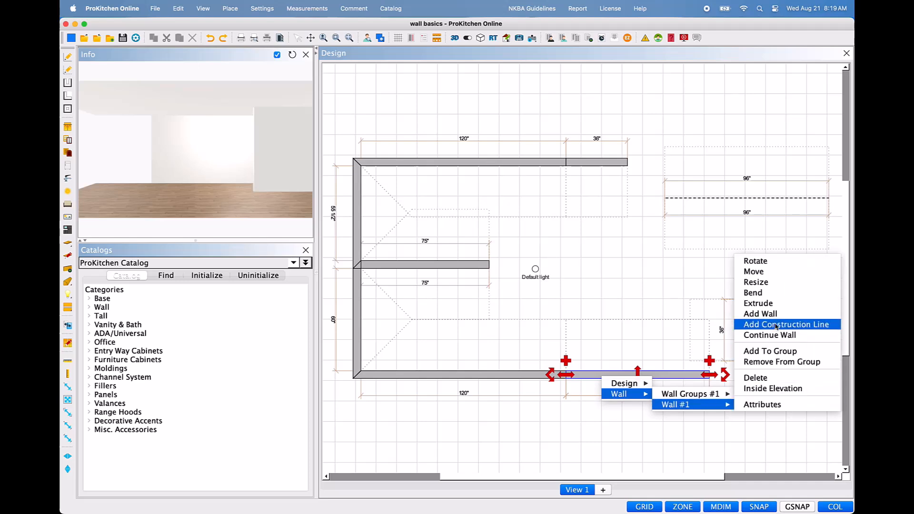
left_click(806, 352)
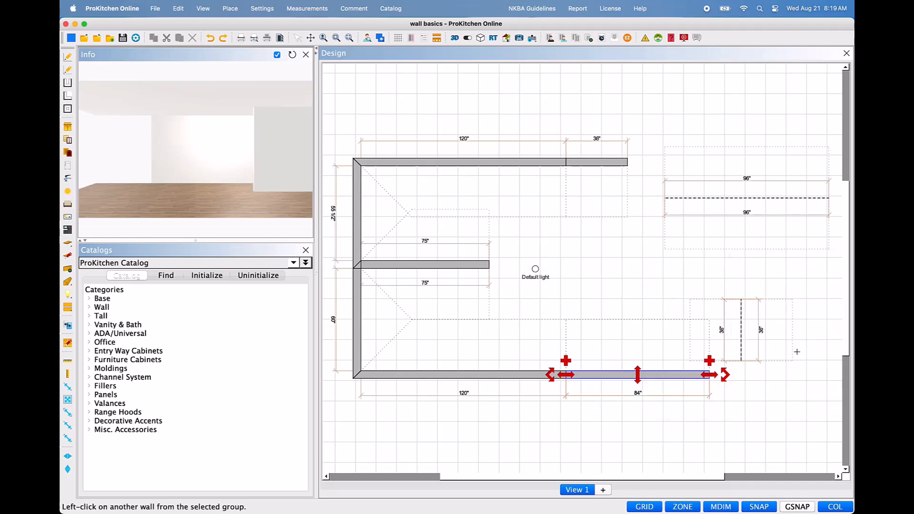
left_click(506, 375)
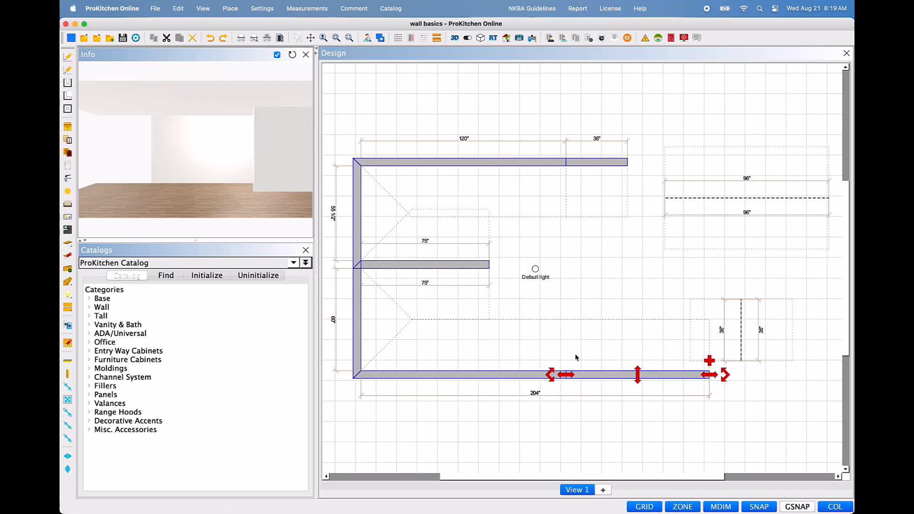
Remove the 84-inch wall from the wall group and move it to the lower end of the vertical 36-inch construction line
right_click(602, 379)
mouse_move(623, 394)
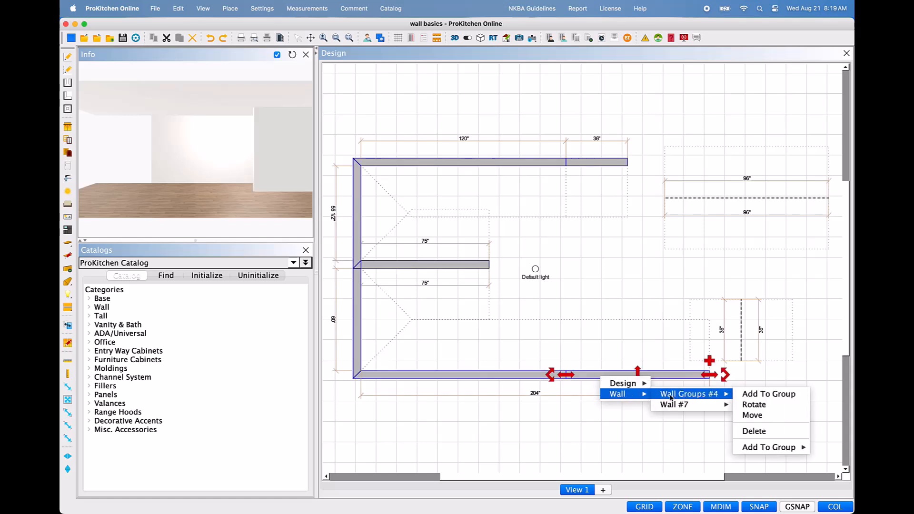
mouse_move(681, 404)
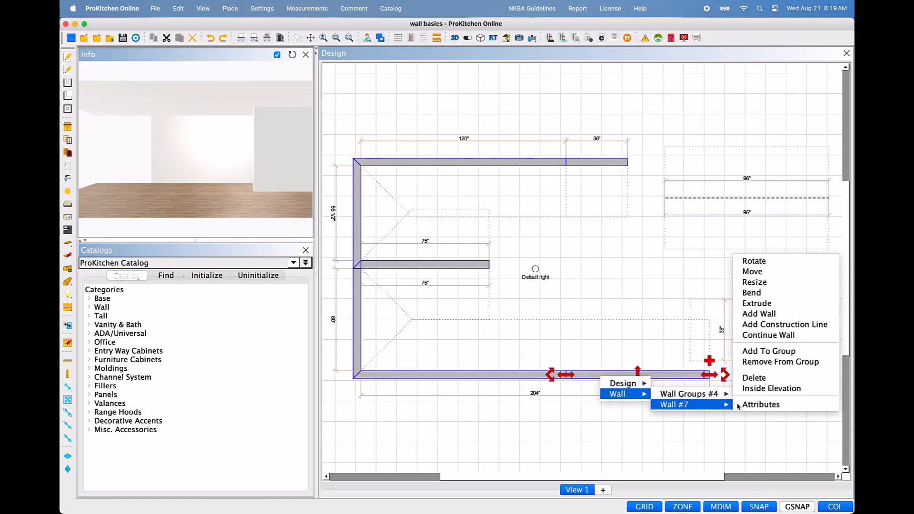
left_click(829, 366)
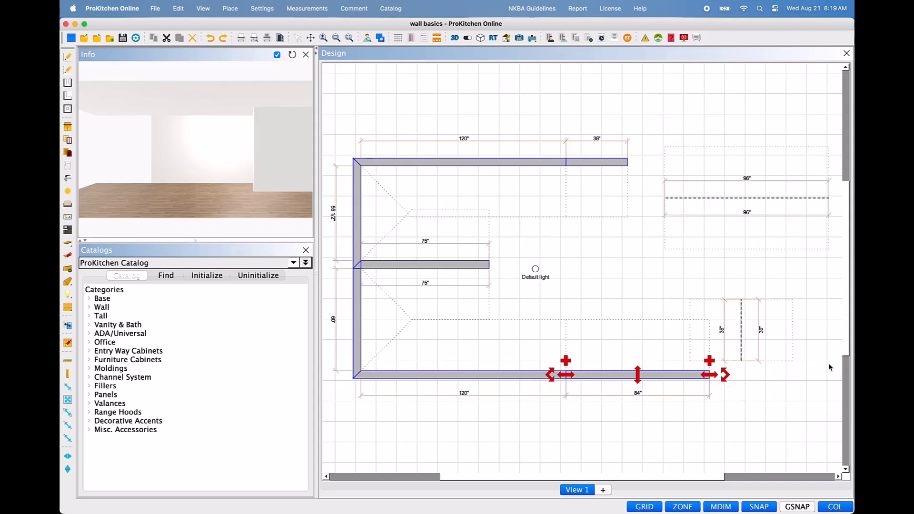
left_click_drag(638, 375, 679, 366)
Try deleting the detached 84-inch wall, undo the deletion, and delete the wall again
right_click(678, 368)
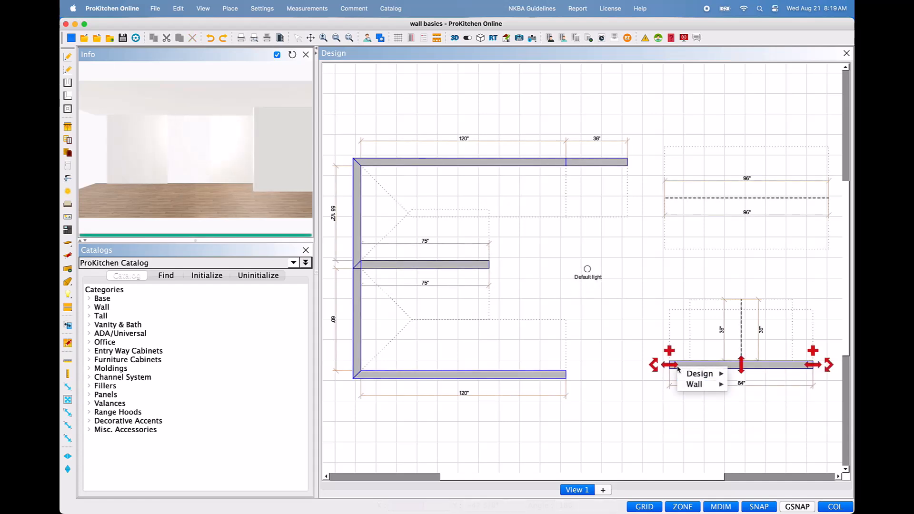
mouse_move(700, 384)
mouse_move(758, 399)
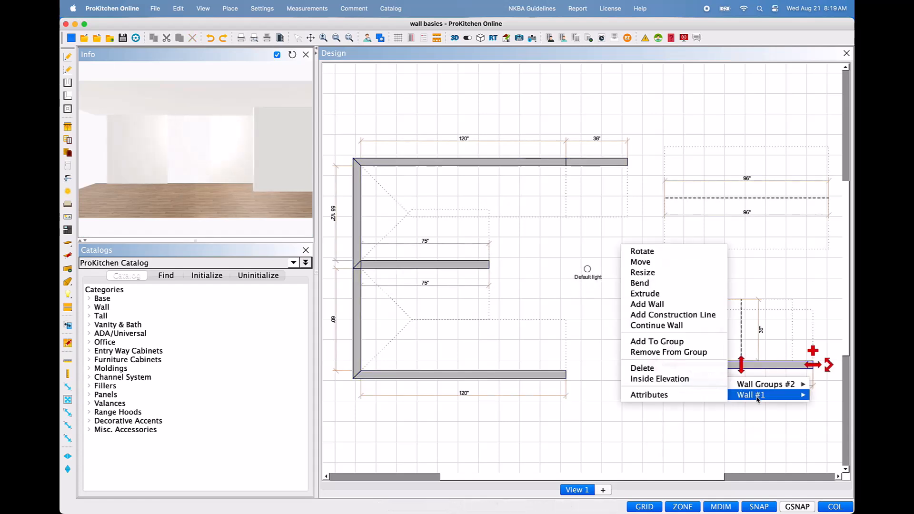
left_click(679, 370)
key("super+z")
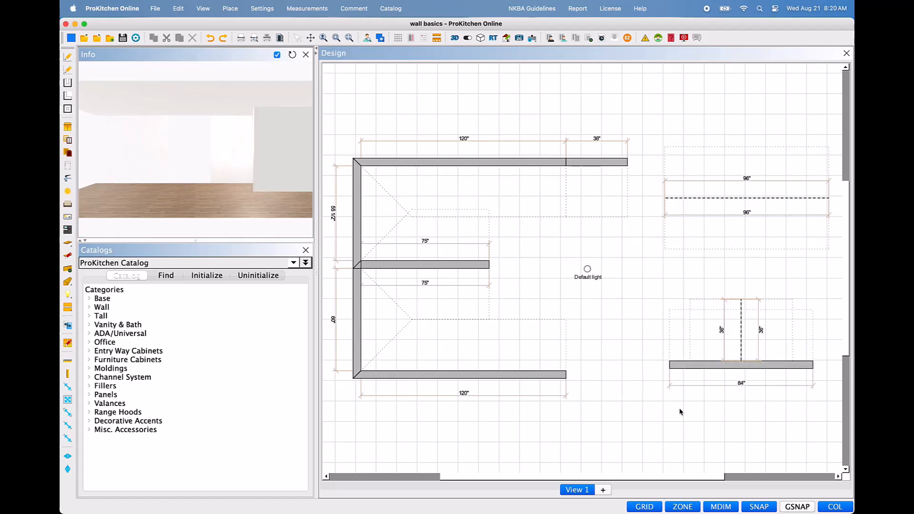
left_click(711, 368)
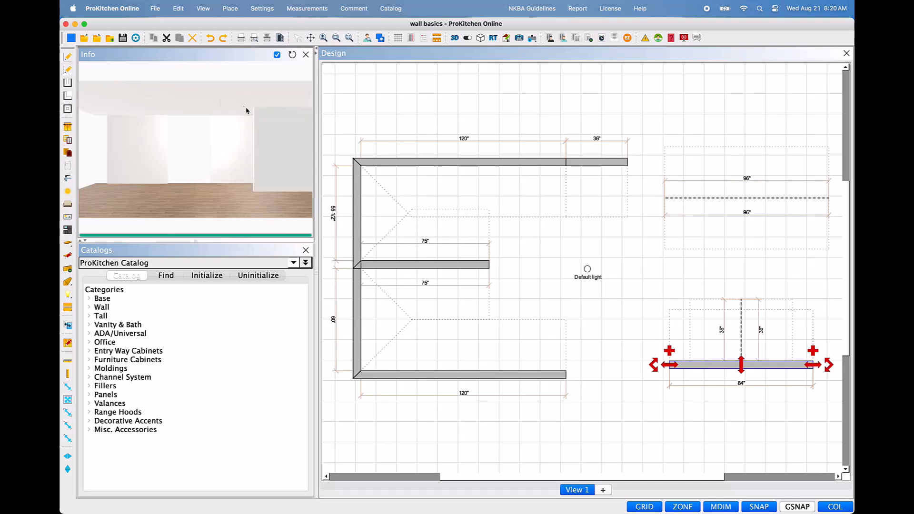
left_click(192, 39)
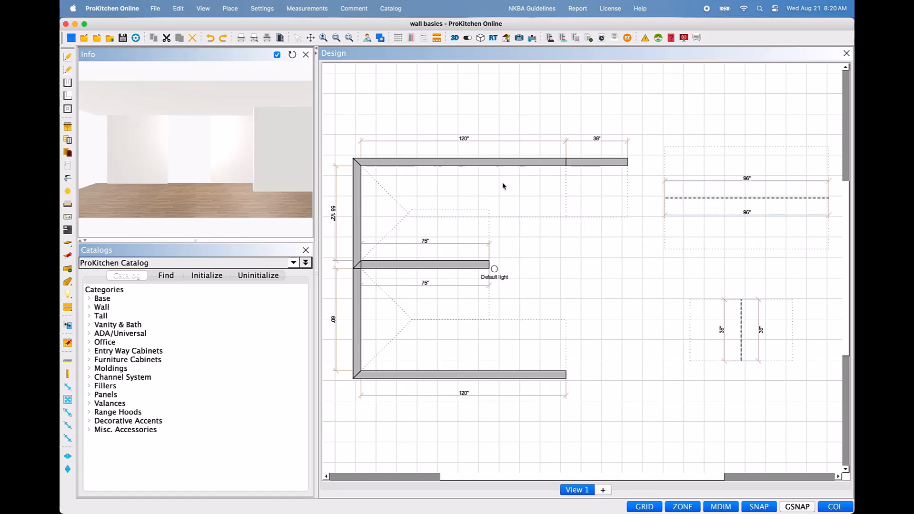
Display the inside elevation of the detached 84-inch wall and return to the full plan view
mouse_move(794, 394)
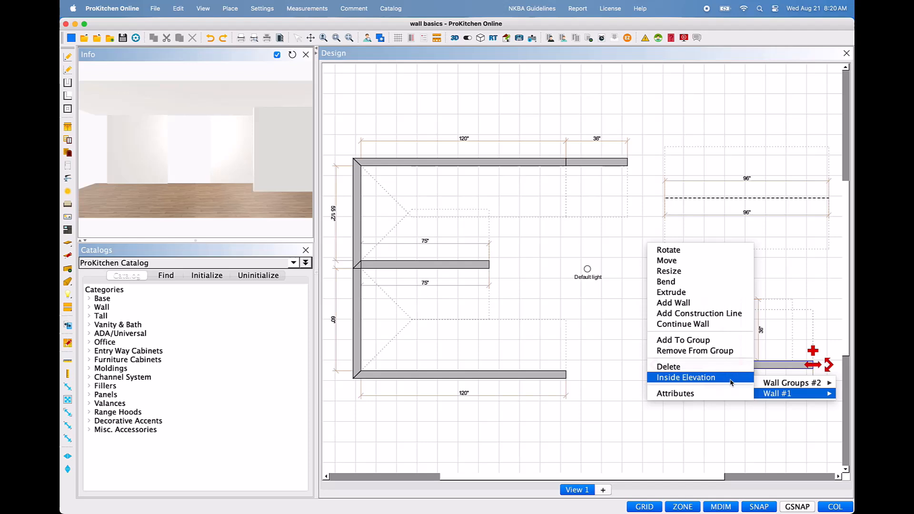
left_click(731, 381)
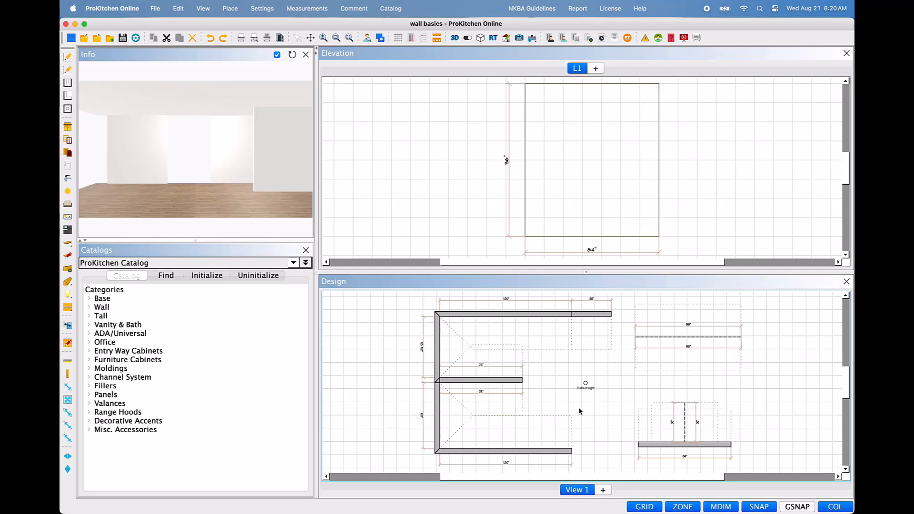
left_click(498, 452)
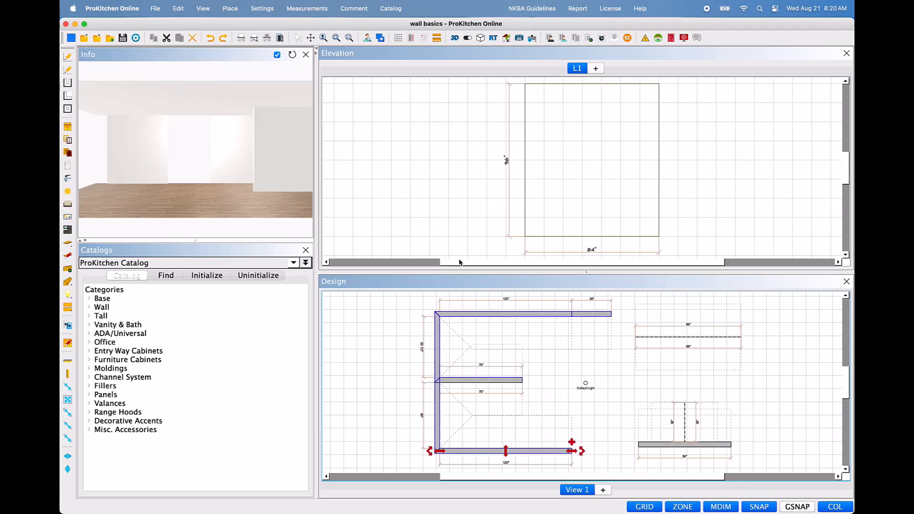
left_click(442, 43)
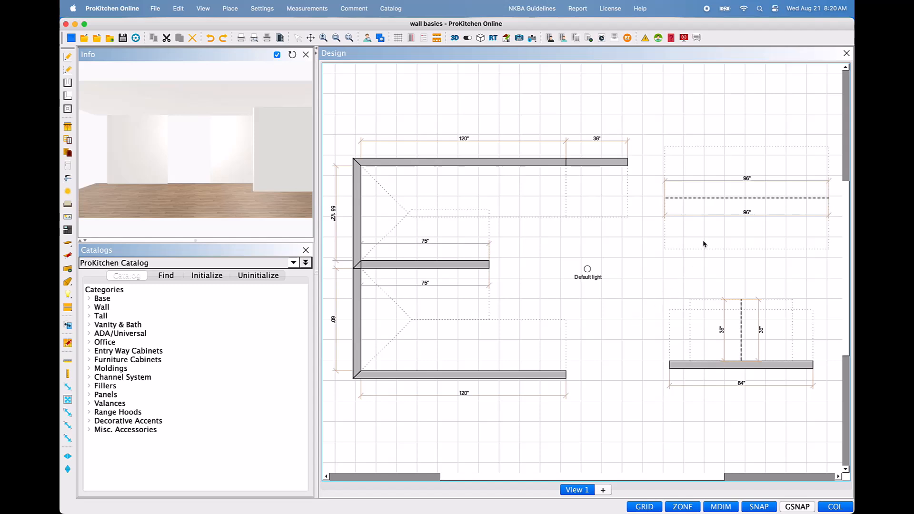
Continue the 96-inch construction line from its left end with a 45-inch segment at 90 degrees
right_click(708, 201)
mouse_move(727, 210)
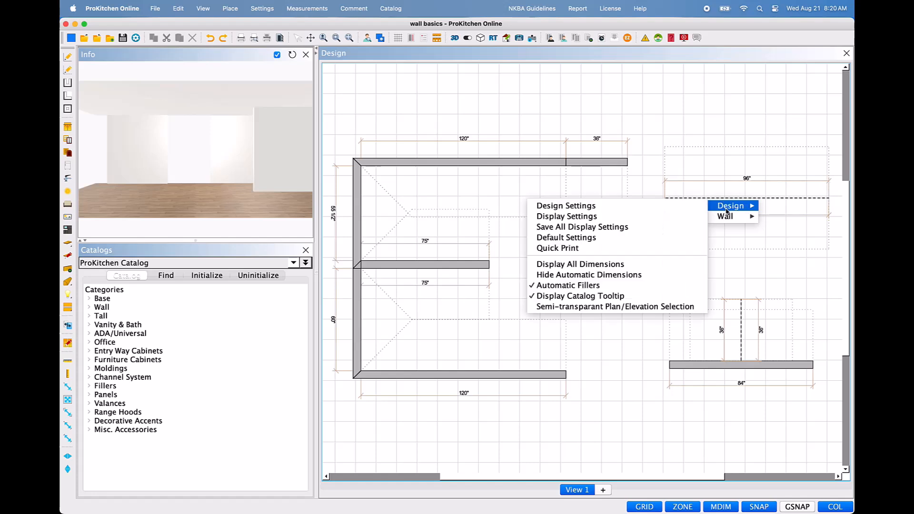
mouse_move(698, 228)
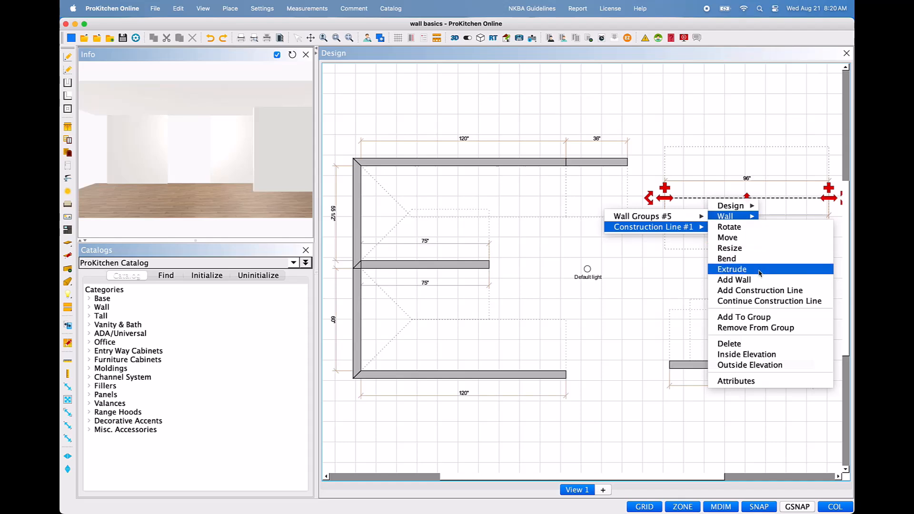
left_click(827, 306)
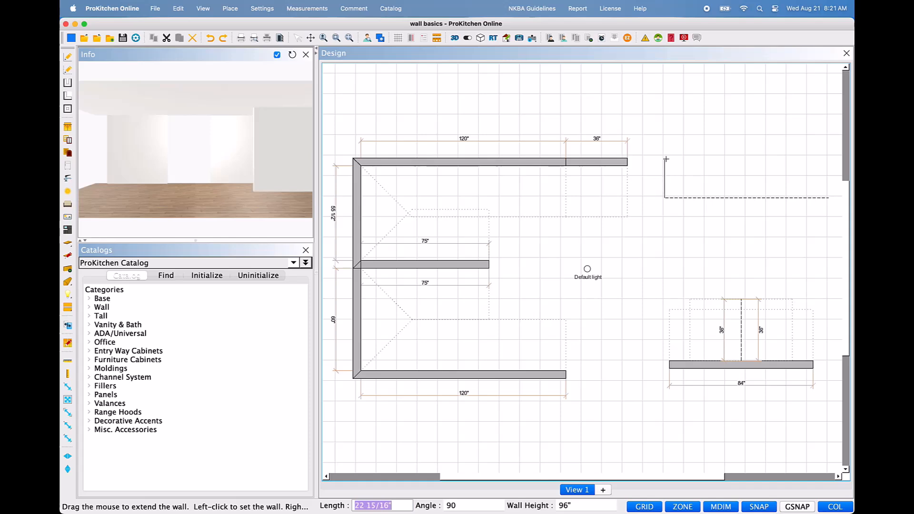
type("45")
key("Tab")
key("Tab")
key("Return")
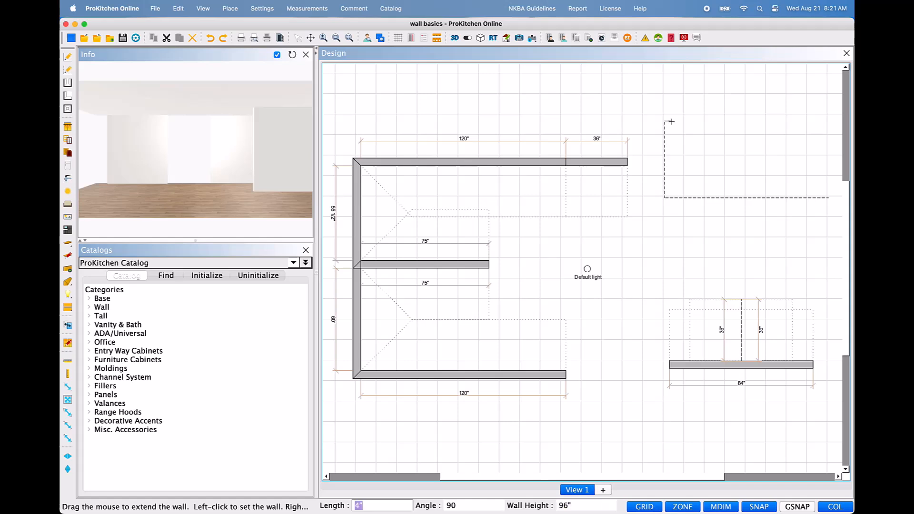
right_click(672, 122)
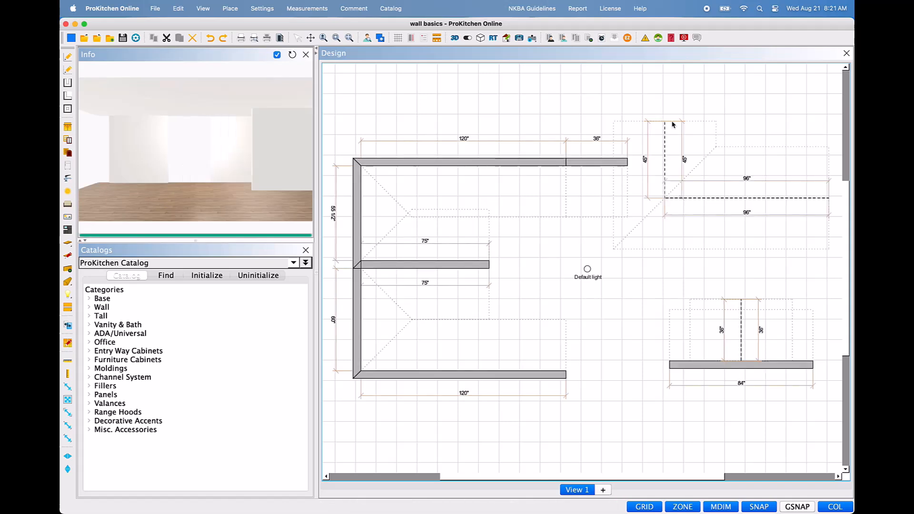
Display the outside elevation of the 96-inch construction line and check the 75-inch middle wall's elevation options before returning to the full plan
right_click(716, 201)
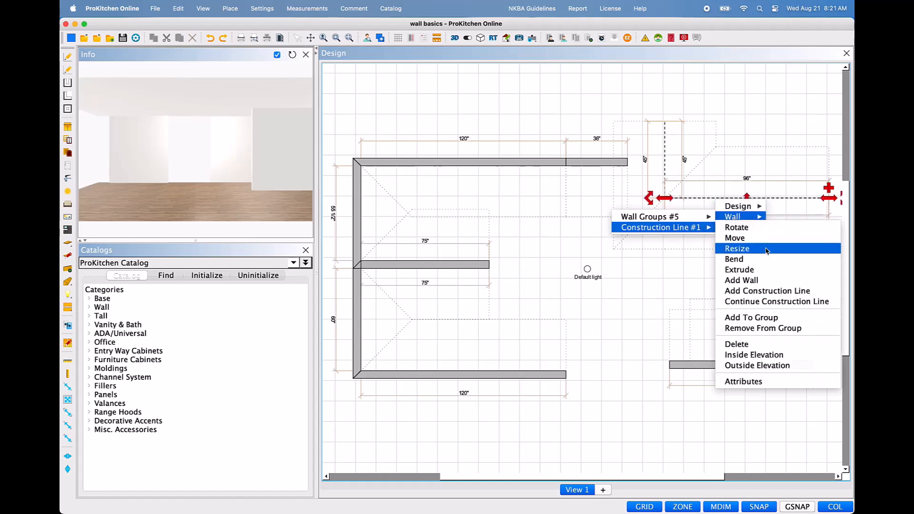
left_click(804, 370)
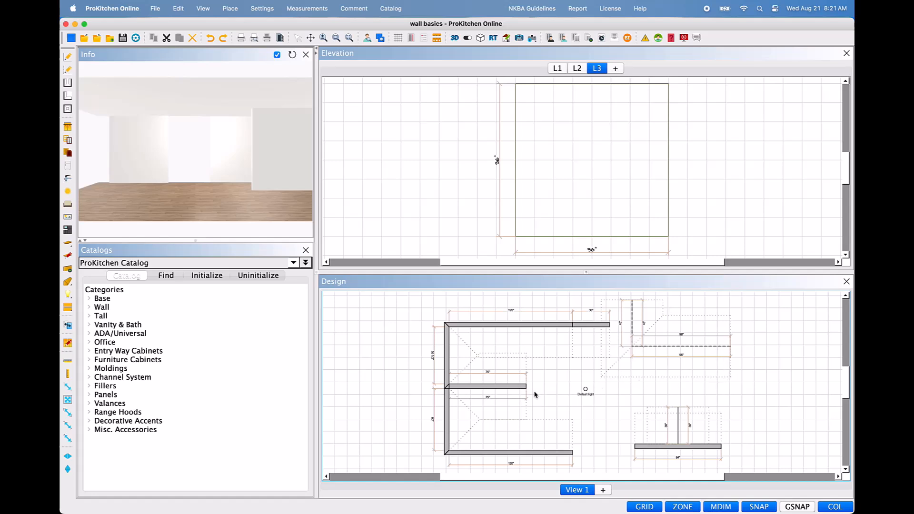
right_click(485, 390)
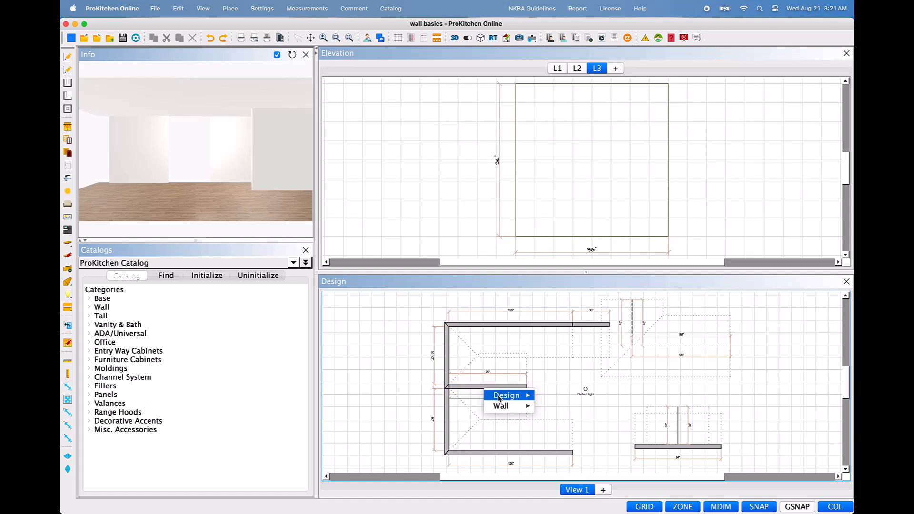
mouse_move(501, 405)
mouse_move(554, 417)
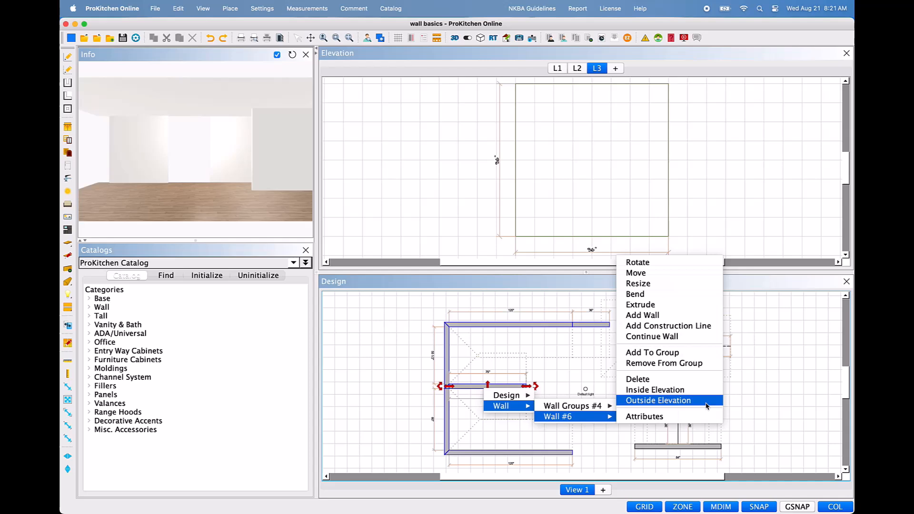
left_click(706, 403)
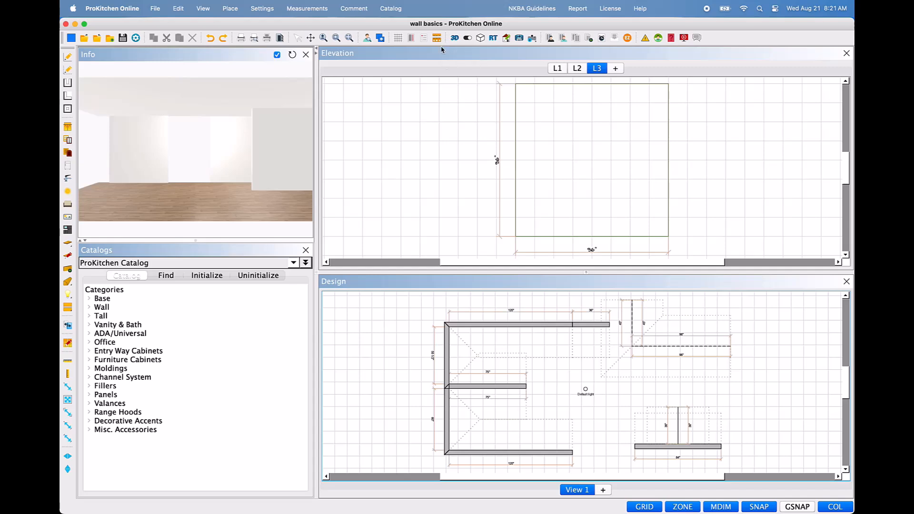
double_click(561, 289)
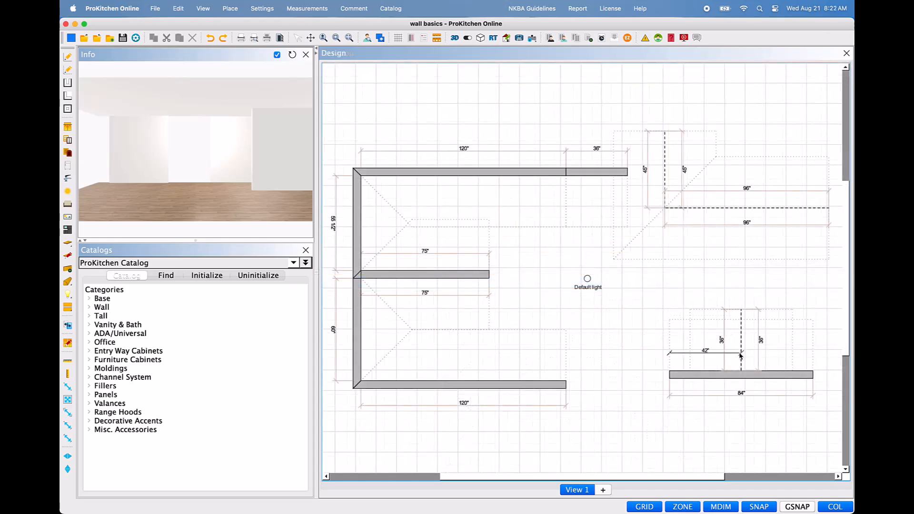
Add the vertical 36-inch construction line to the group of the 84-inch wall below it
right_click(742, 353)
mouse_move(758, 369)
mouse_move(737, 381)
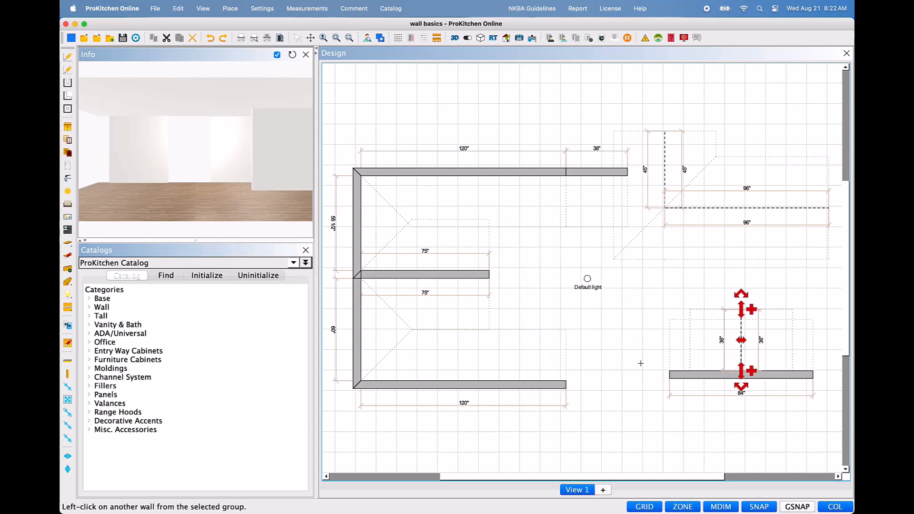
left_click(712, 375)
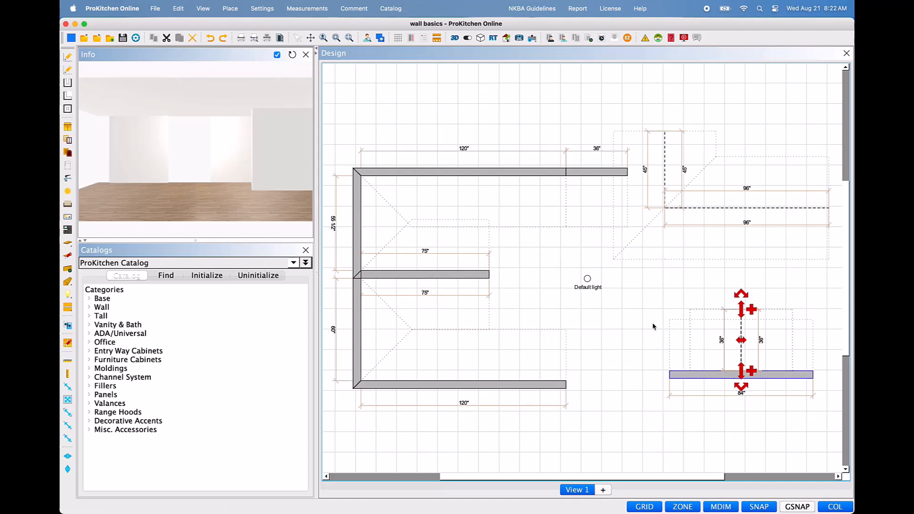
Add the 84-inch wall's group, including its construction line, to the group of the lower 120-inch wall
right_click(688, 377)
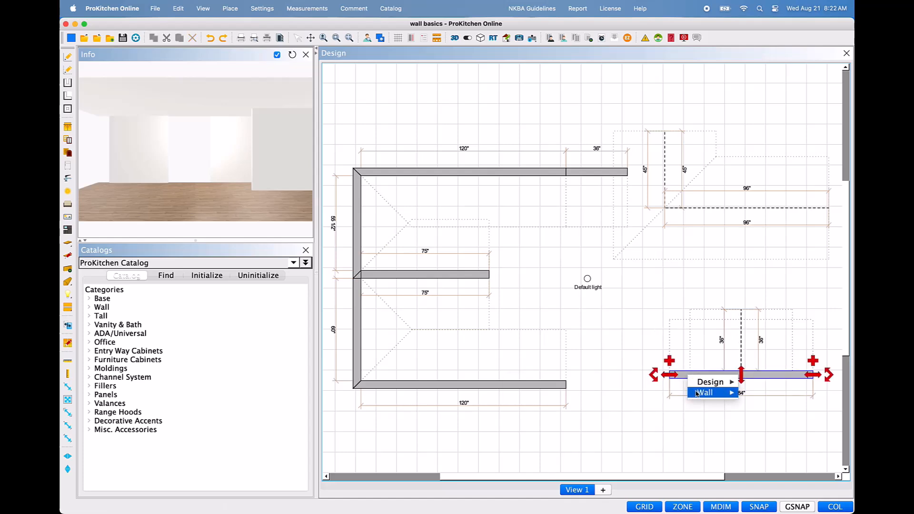
mouse_move(696, 394)
mouse_move(768, 394)
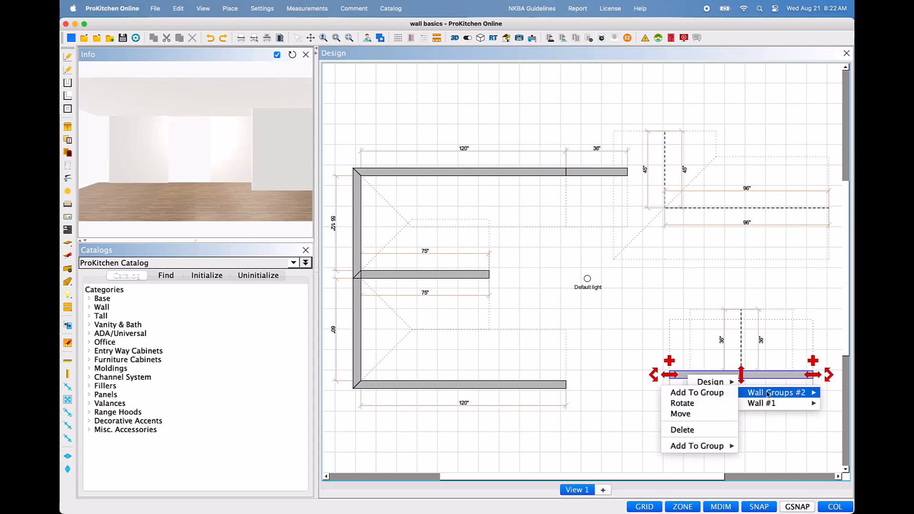
left_click(730, 397)
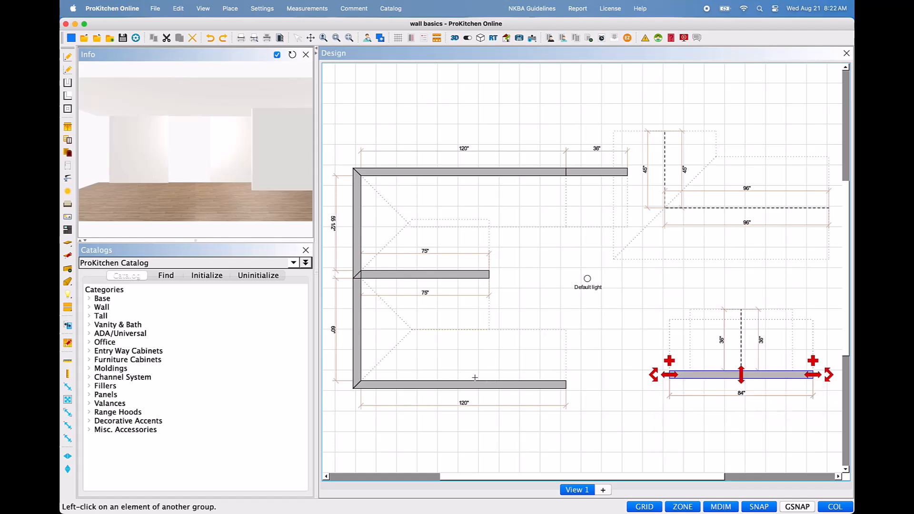
left_click(440, 385)
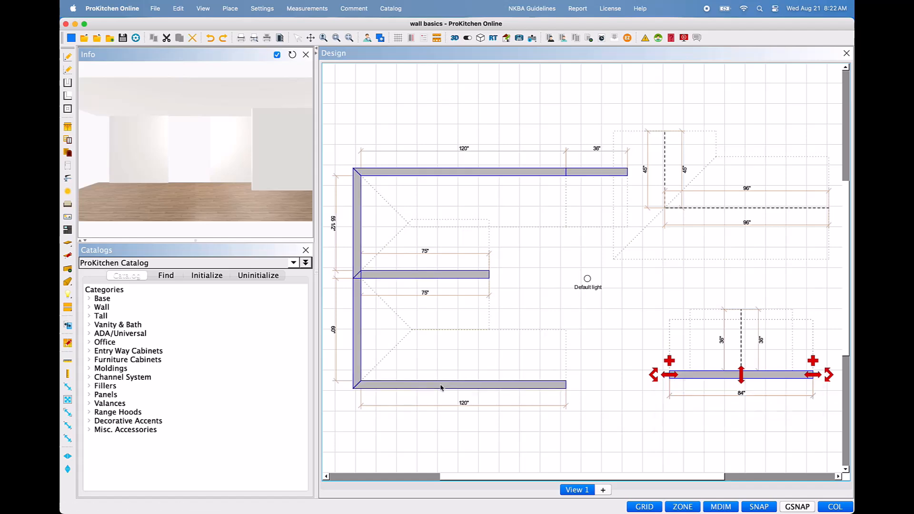
Move the combined wall groups together slightly up and to the left in the plan
right_click(440, 387)
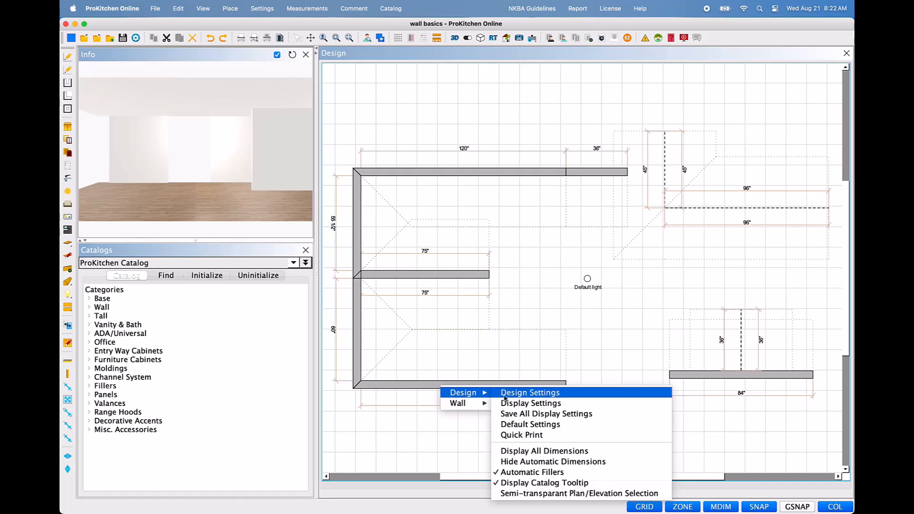
mouse_move(464, 404)
mouse_move(542, 404)
left_click(593, 424)
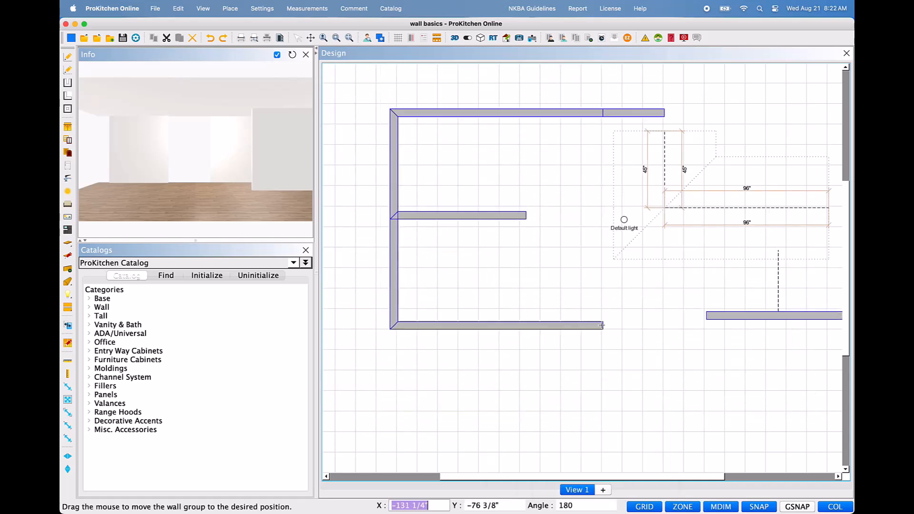
left_click(547, 347)
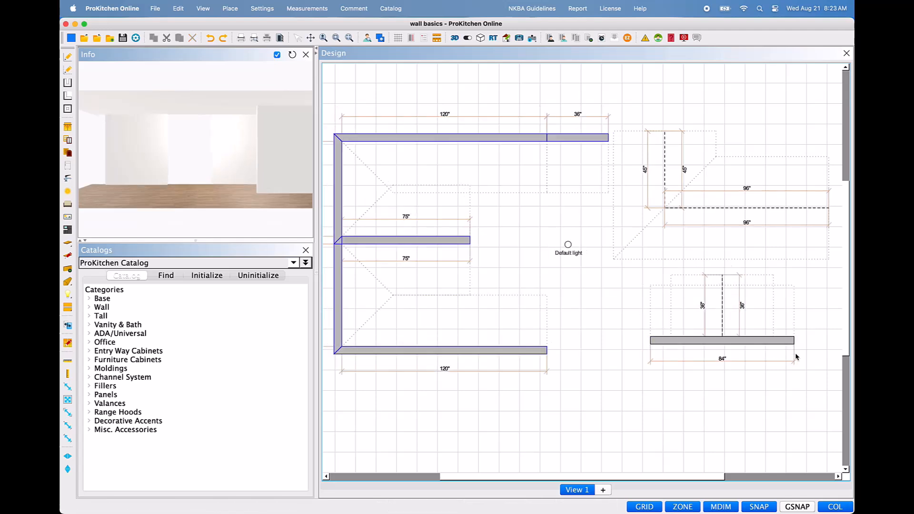
Move the 84-inch wall's group with its construction line against the right end of the lower 120-inch wall
right_click(713, 348)
mouse_move(725, 360)
mouse_move(797, 359)
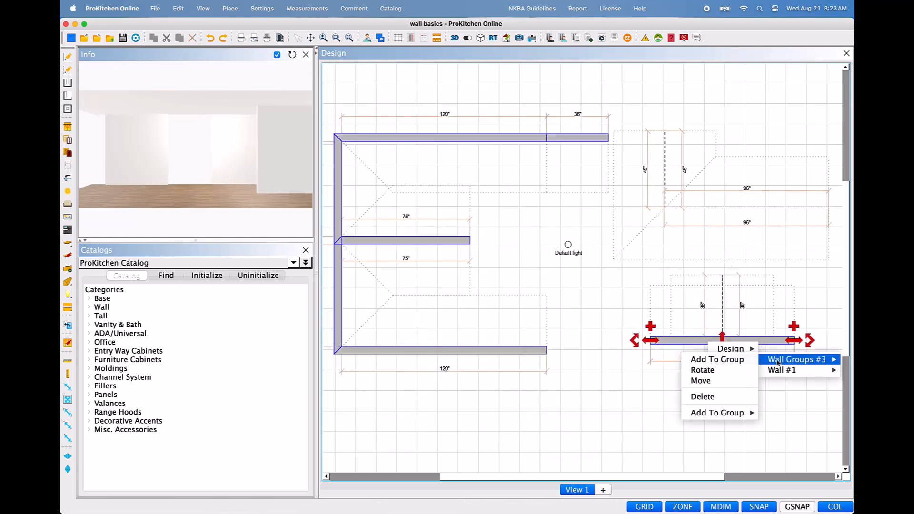
left_click(688, 379)
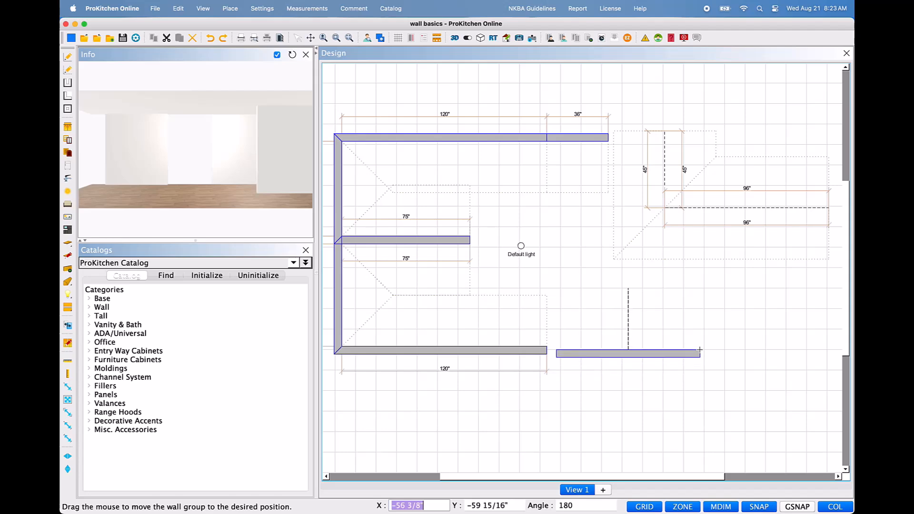
left_click(699, 350)
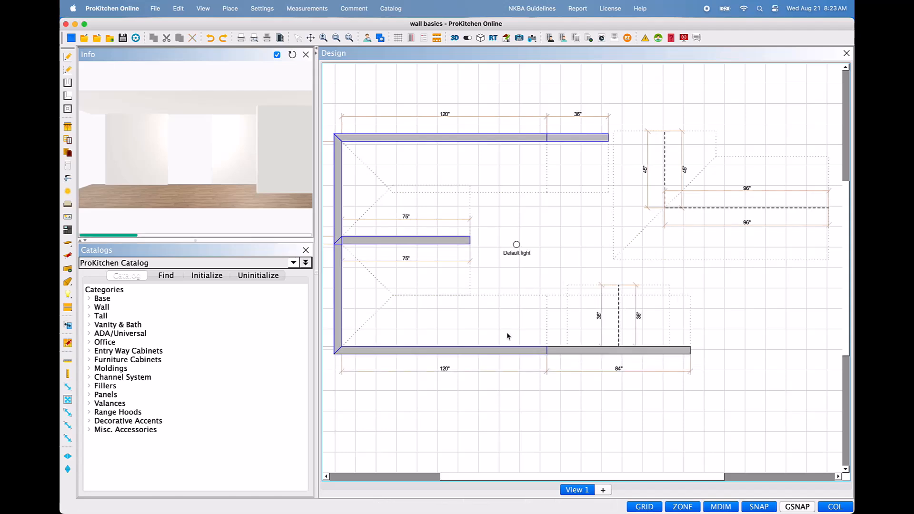
Add the 84-inch wall's group to the wall group of the lower 120-inch wall
right_click(570, 354)
mouse_move(586, 367)
mouse_move(657, 370)
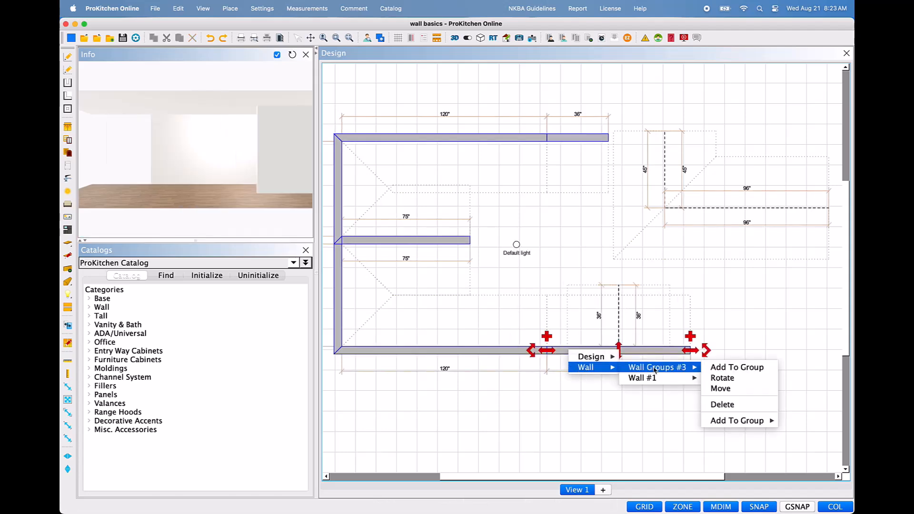
left_click(737, 367)
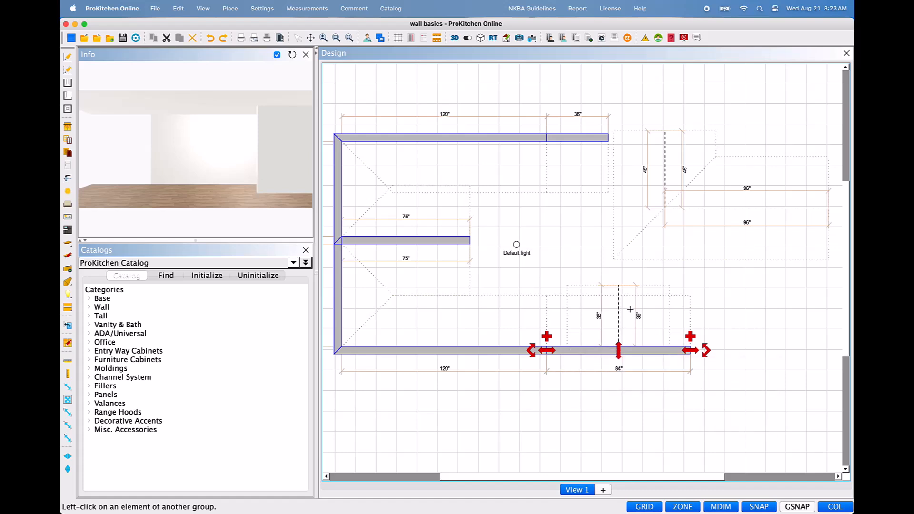
left_click(508, 350)
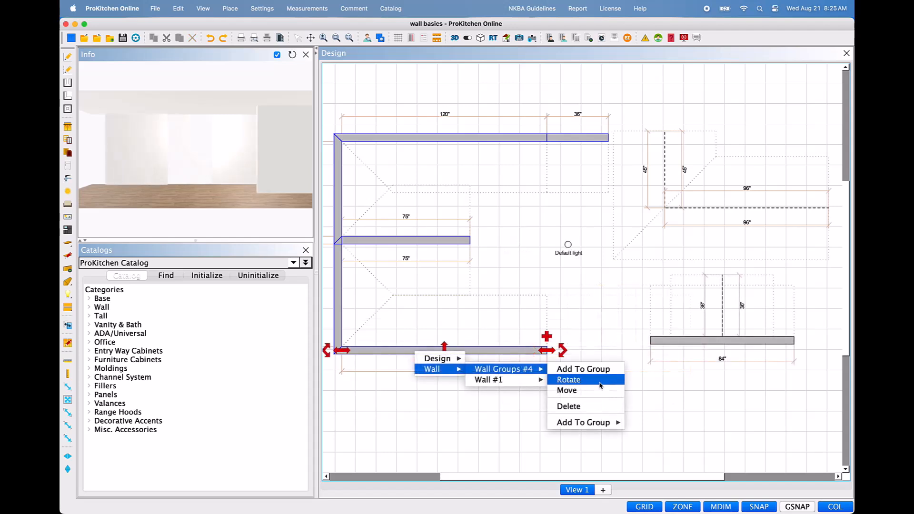
Rotate the whole wall group of the lower 120-inch wall to an angle of 135 degrees
left_click(601, 385)
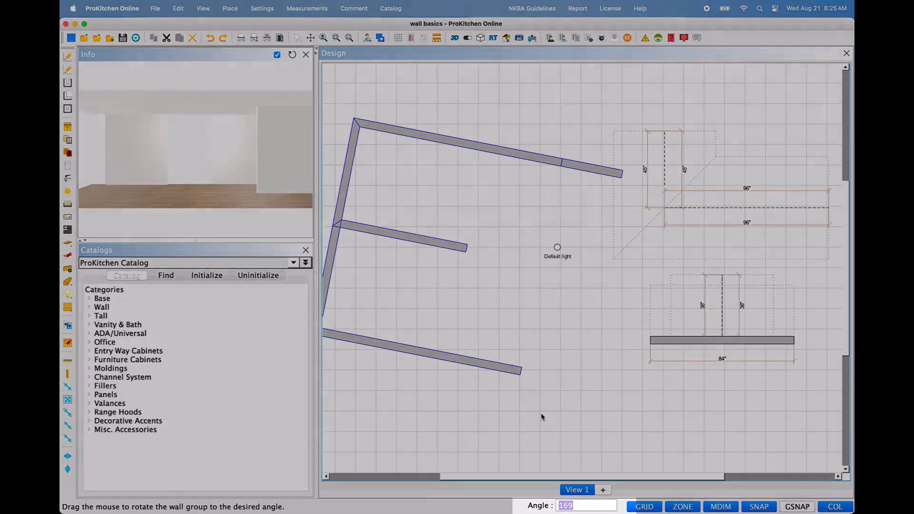
type("1")
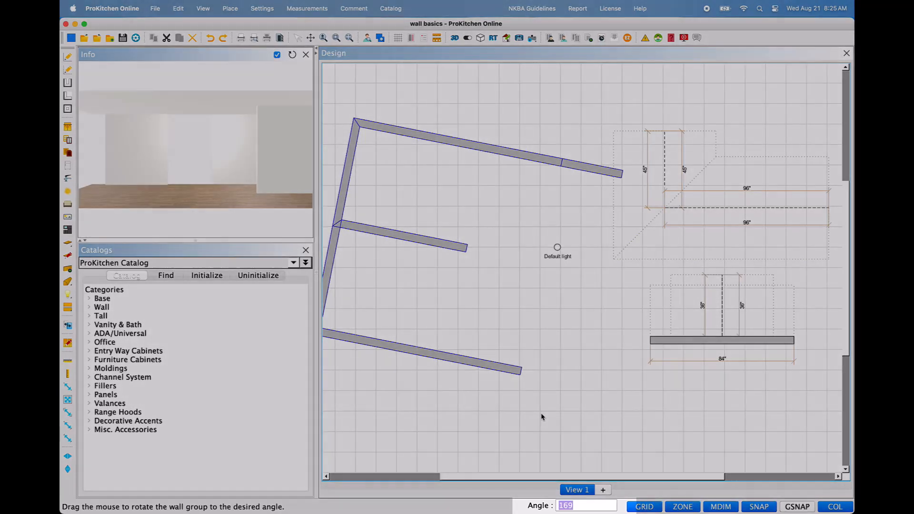
type("3")
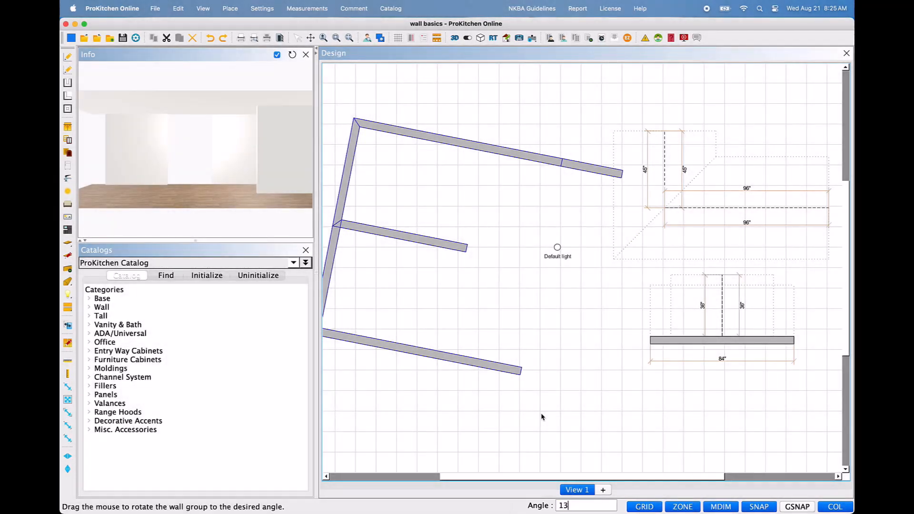
type("5")
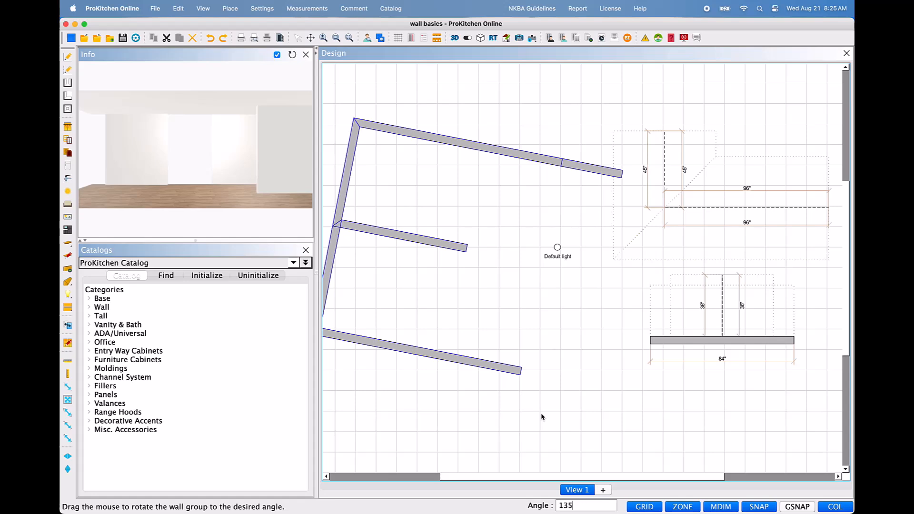
key("Return")
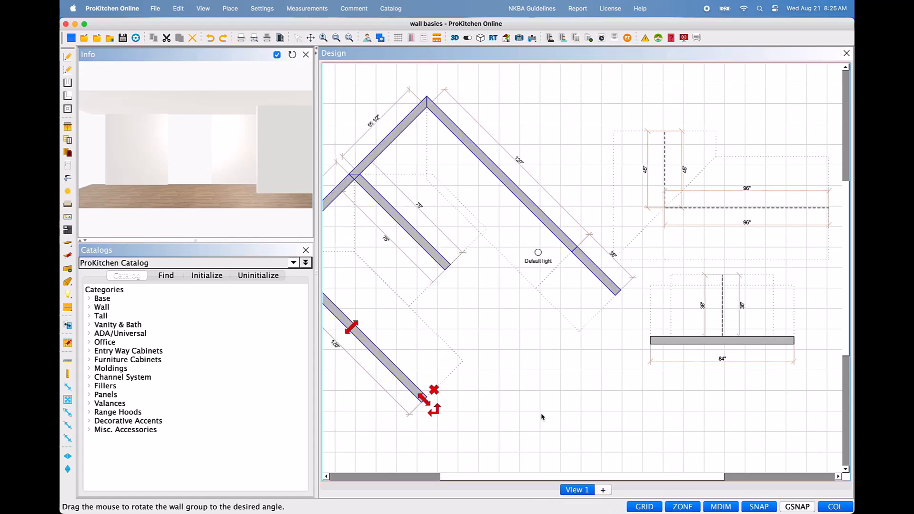
Create a new group from the 84-inch wall's wall group, named with the customer's surname followed by "Kitchen and Dining"
right_click(656, 341)
mouse_move(683, 362)
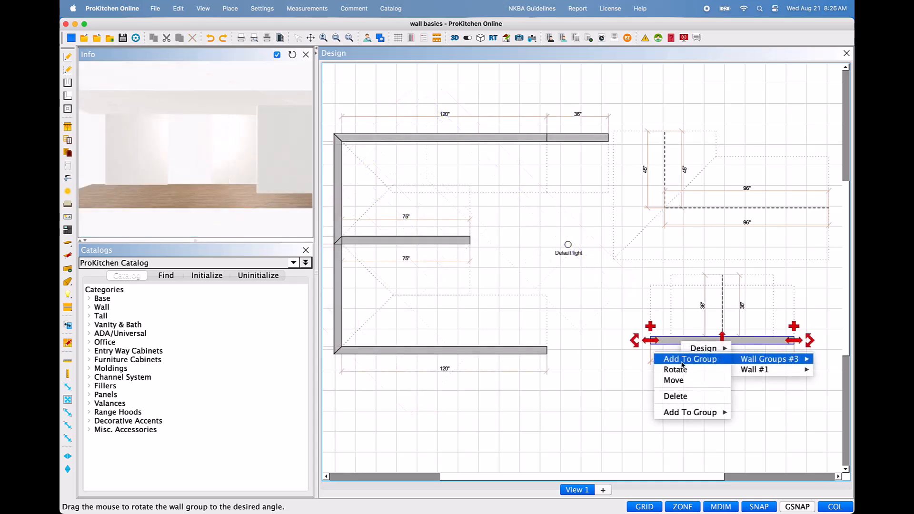
left_click(681, 380)
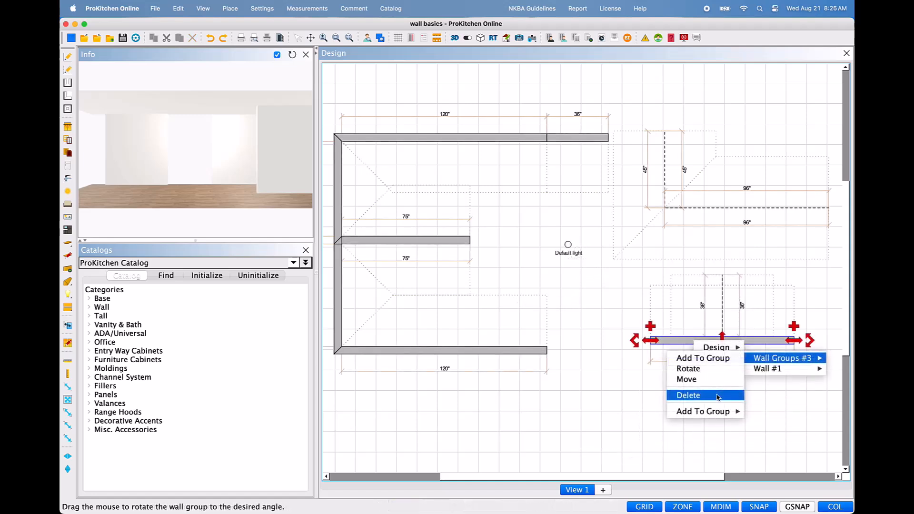
left_click(718, 397)
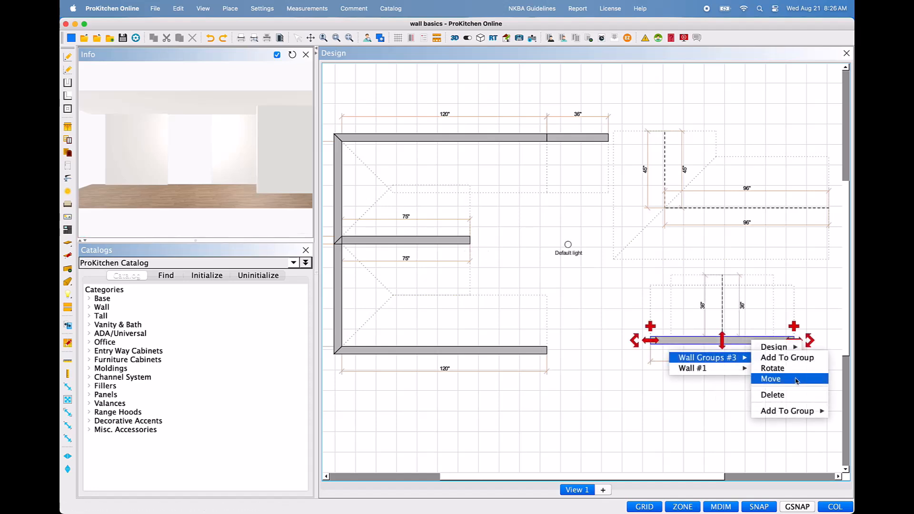
mouse_move(796, 412)
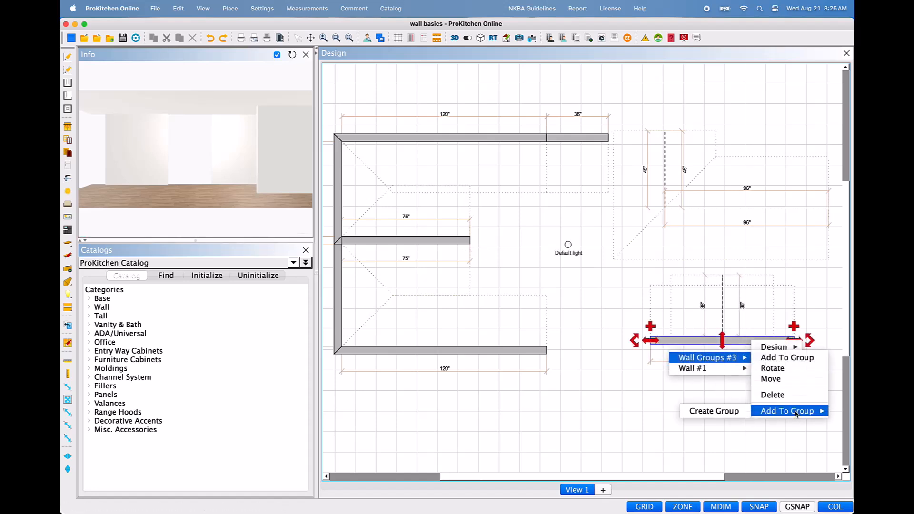
left_click(744, 414)
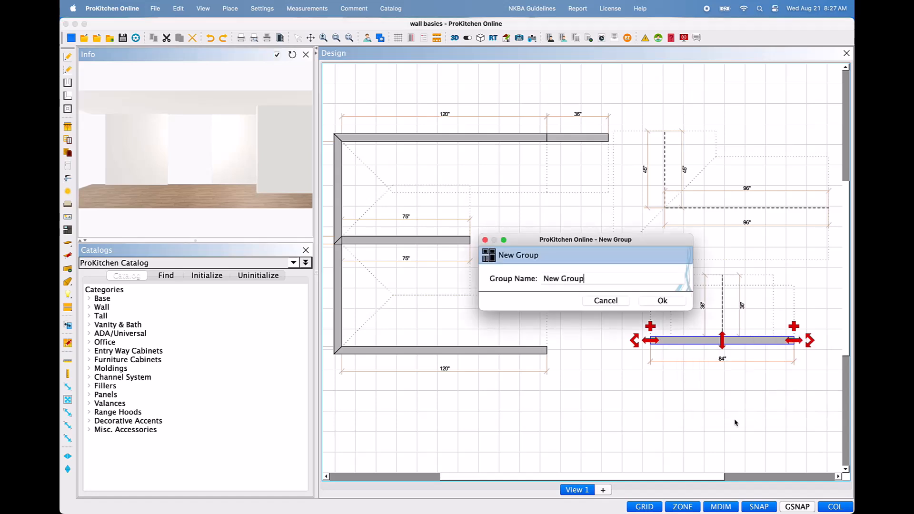
key("BackSpace")
key("BackSpace")
key("BackSpace")
key("BackSpace")
key("BackSpace")
key("BackSpace")
key("BackSpace")
key("BackSpace")
key("BackSpace")
type("Hansen Kit")
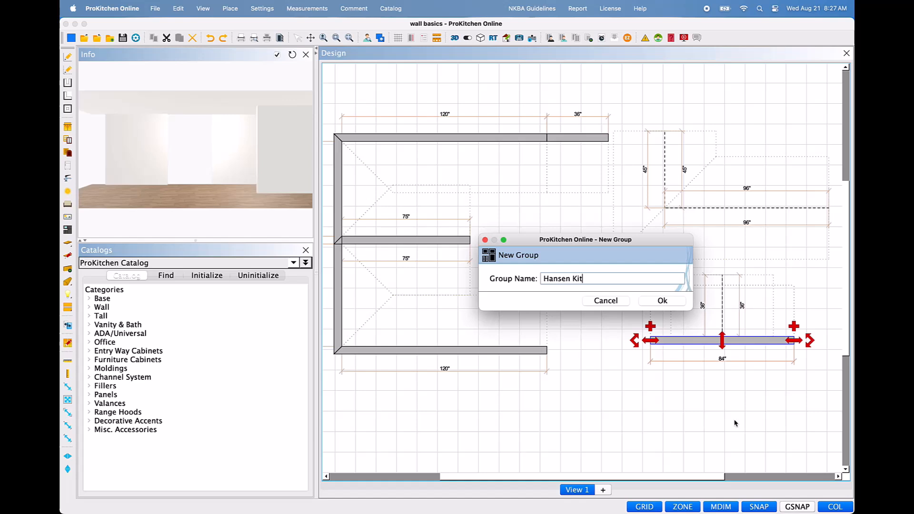
type("chen and Dining")
left_click(663, 301)
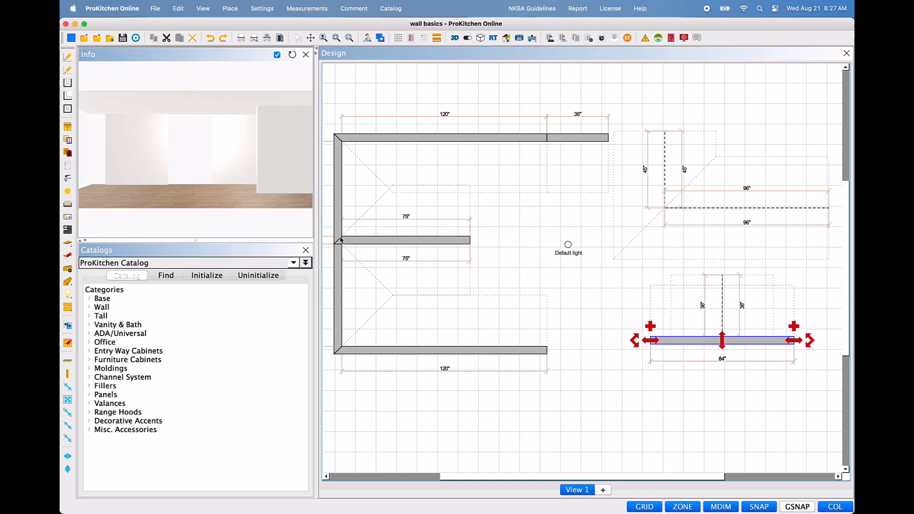
Add the wall group containing the two 120-inch walls to the existing "Kitchen and Dining" group, then deselect it
right_click(336, 259)
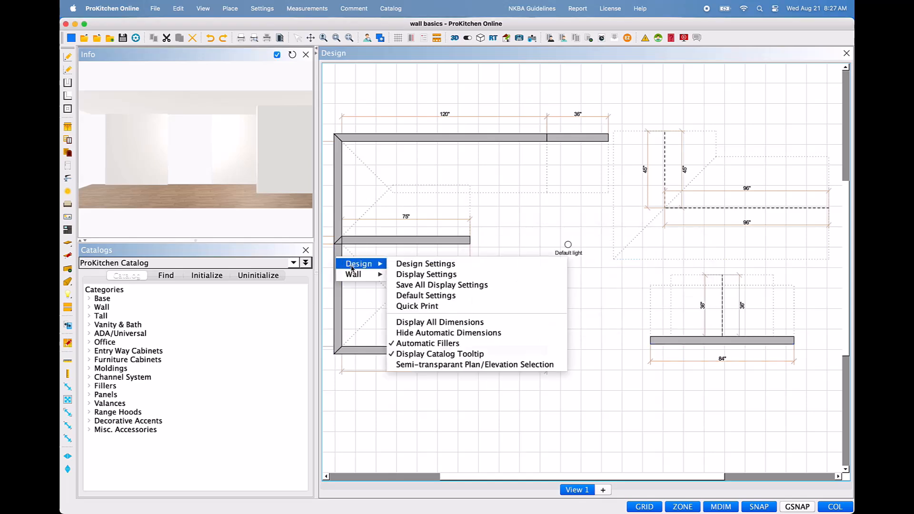
mouse_move(355, 276)
mouse_move(403, 275)
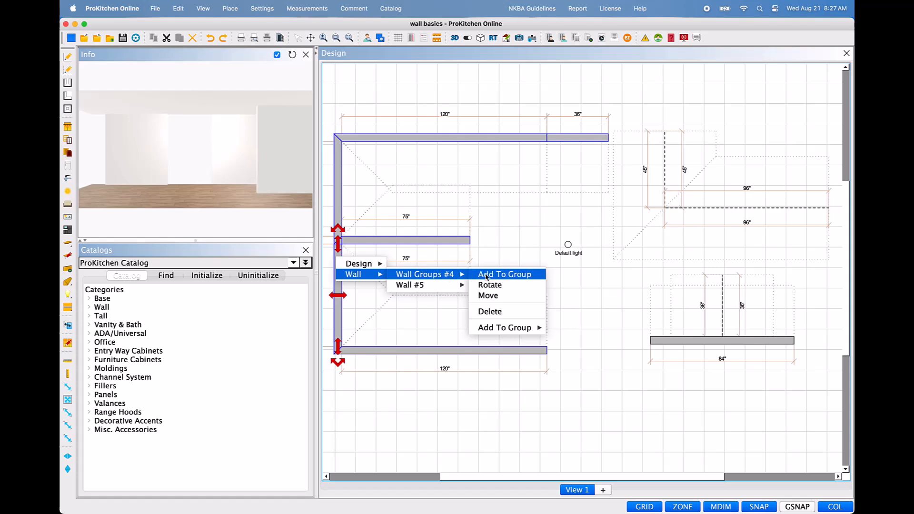
mouse_move(483, 330)
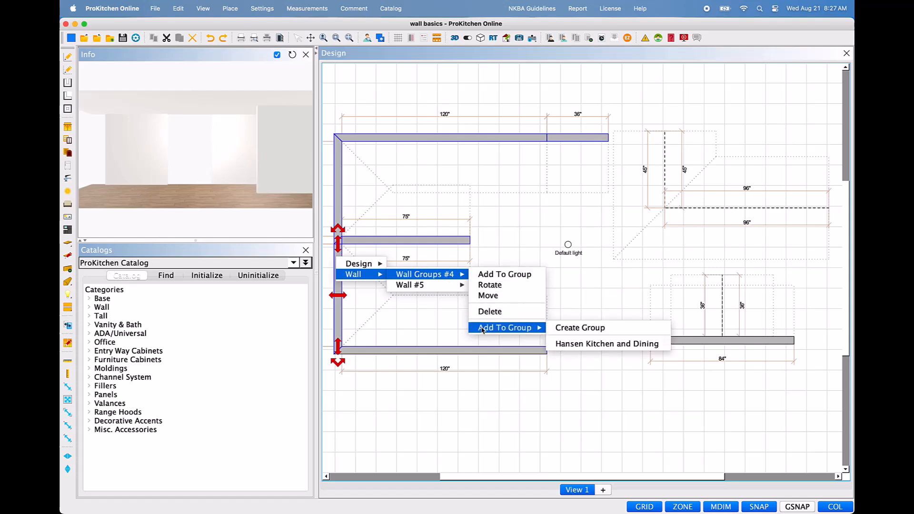
left_click(555, 344)
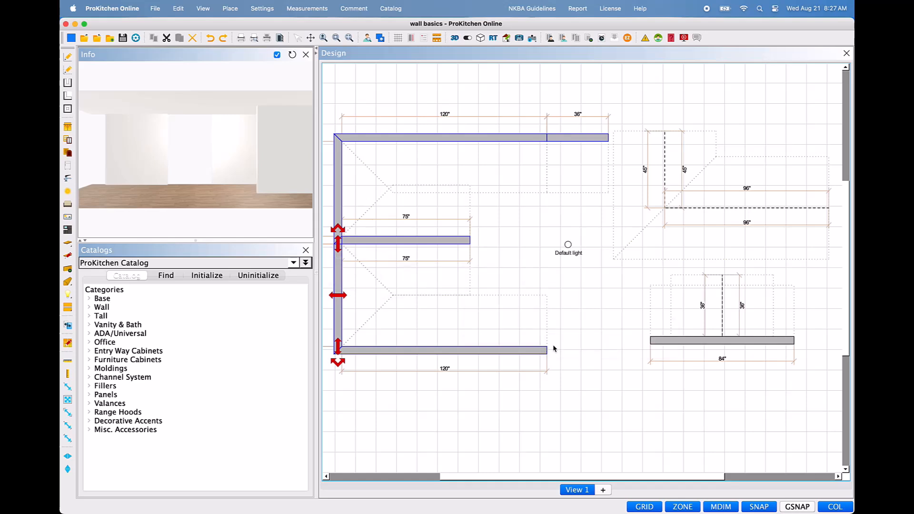
left_click(586, 323)
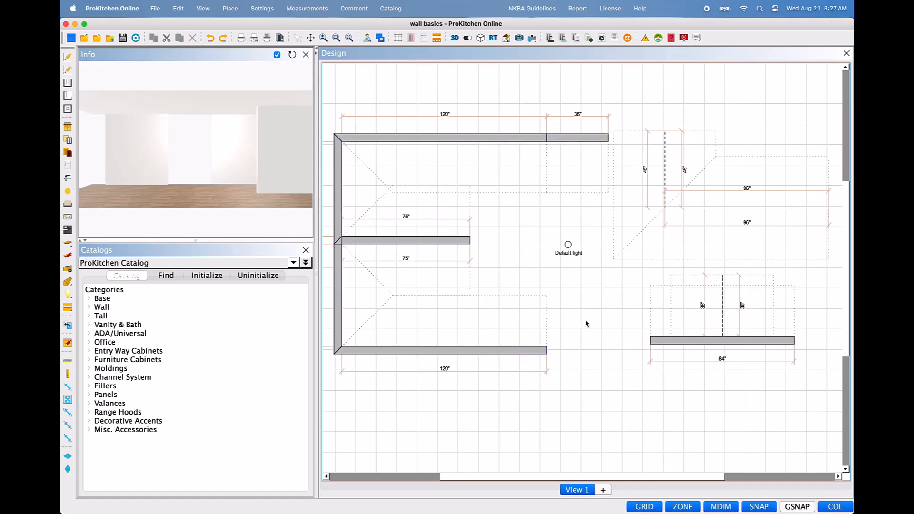
Remove the wall group containing the two 120-inch walls from the "Kitchen and Dining" group and deselect it
left_click(338, 313)
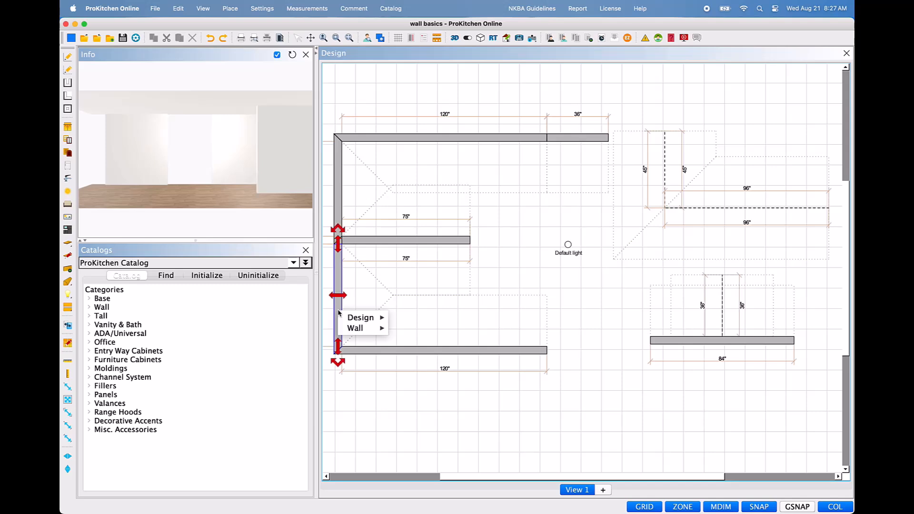
mouse_move(385, 329)
mouse_move(451, 331)
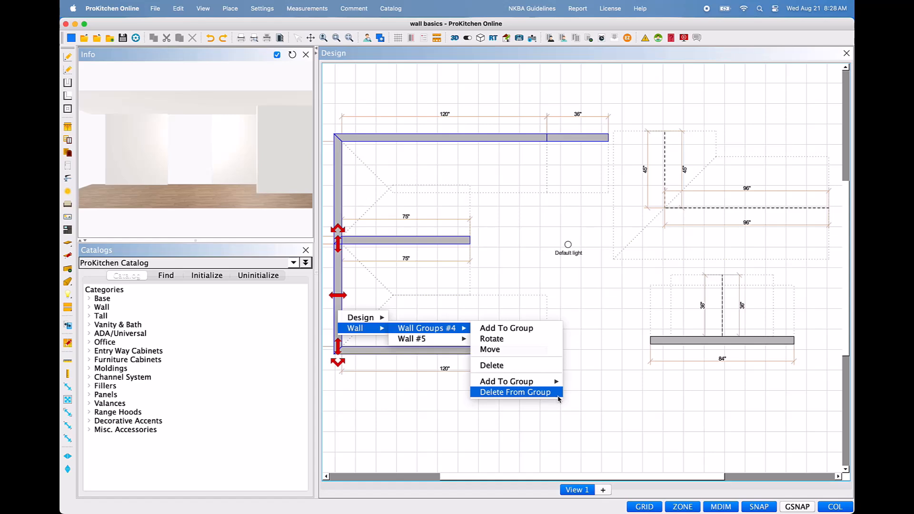
left_click(559, 392)
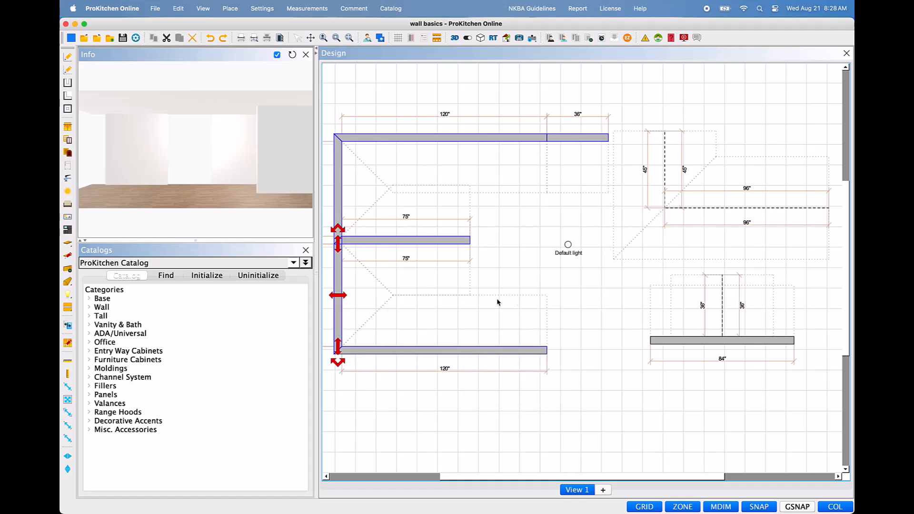
left_click(585, 320)
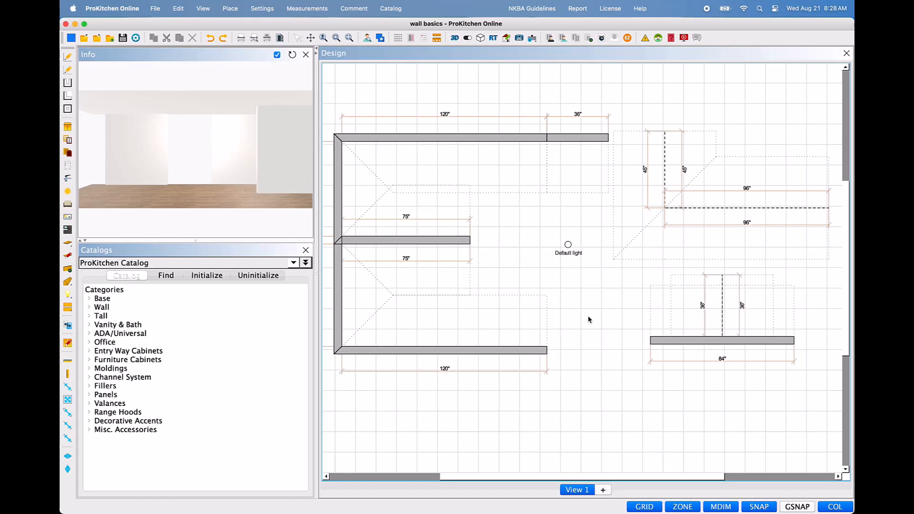
Open the attributes of the lower 120-inch wall
right_click(440, 354)
mouse_move(458, 371)
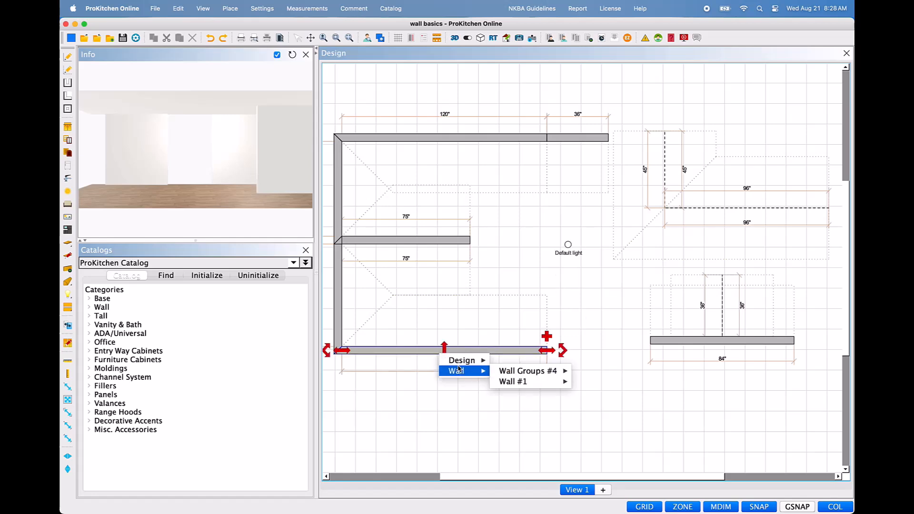
mouse_move(542, 382)
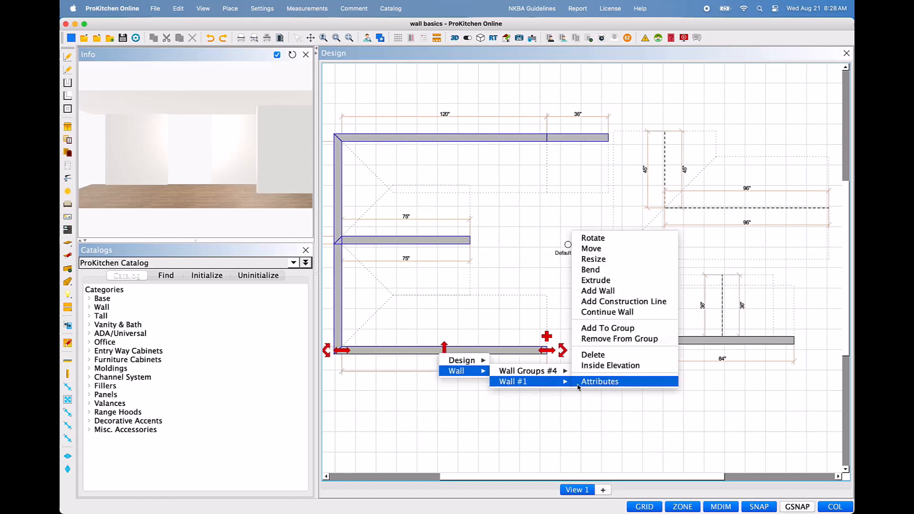